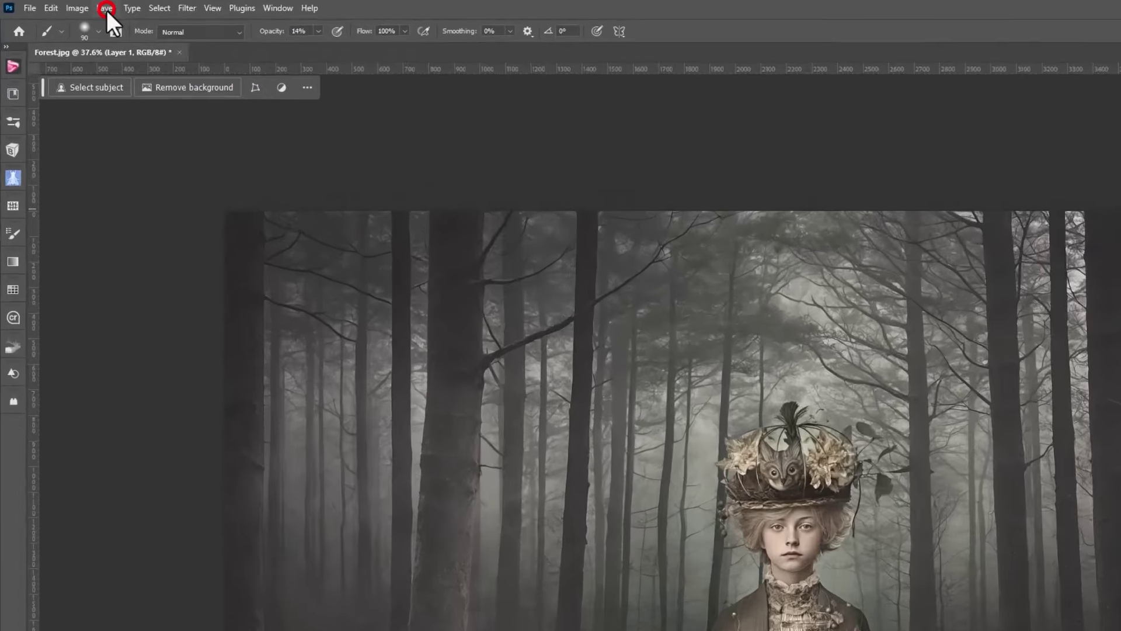
Add a new layer named Dodge in Soft Light mode, filled with neutral 50% gray
click(68, 4)
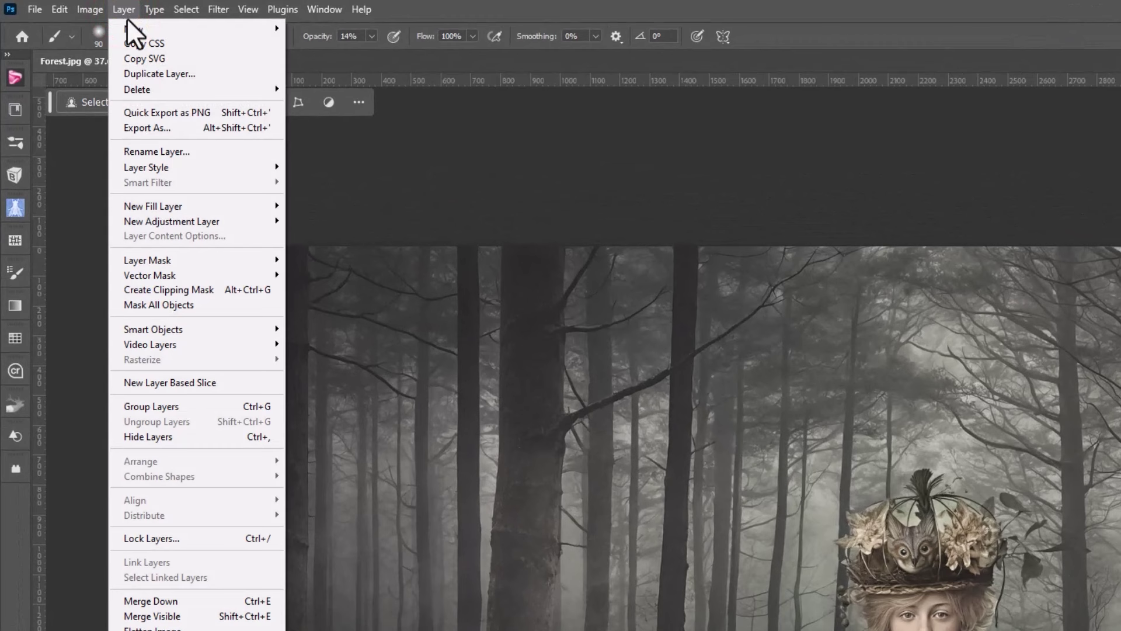
mouse_move(129, 28)
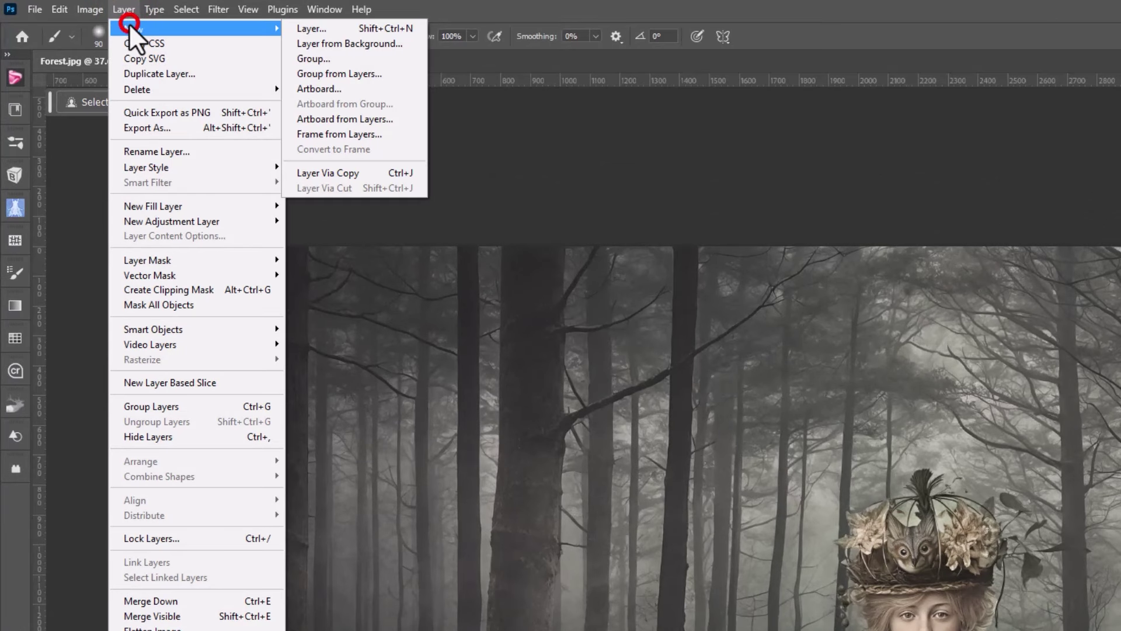
click(310, 28)
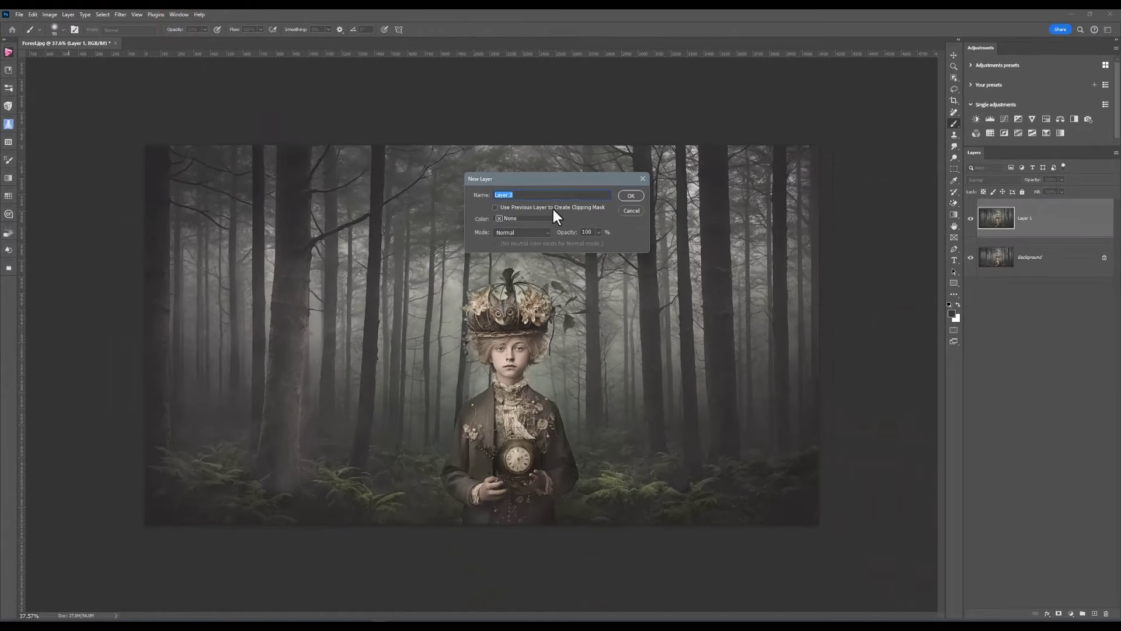
text(Dodge)
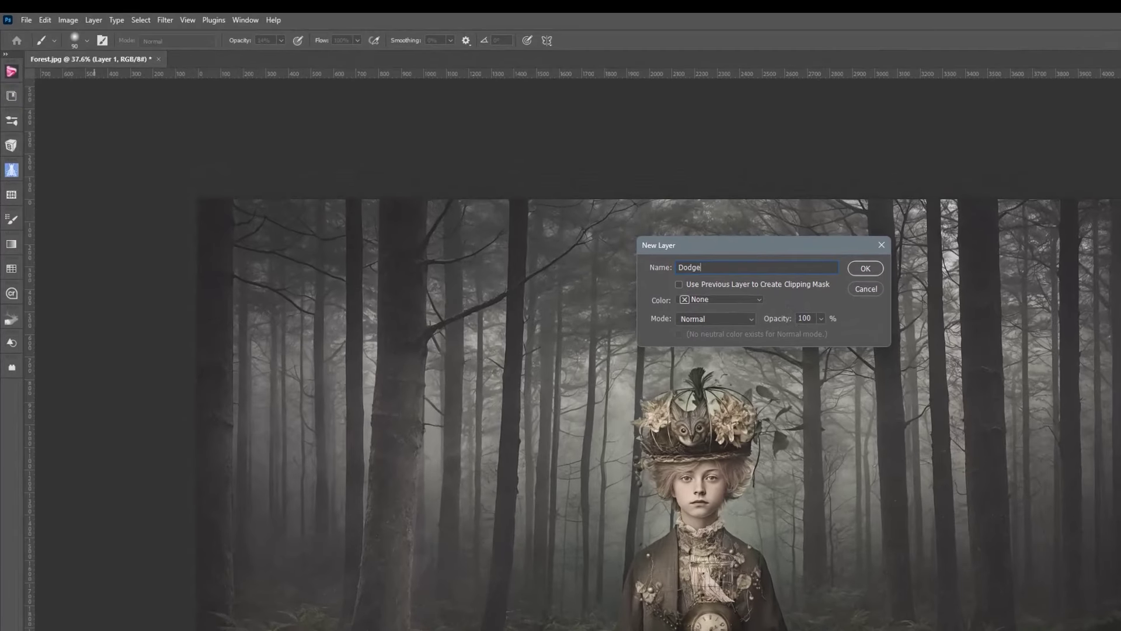
click(743, 318)
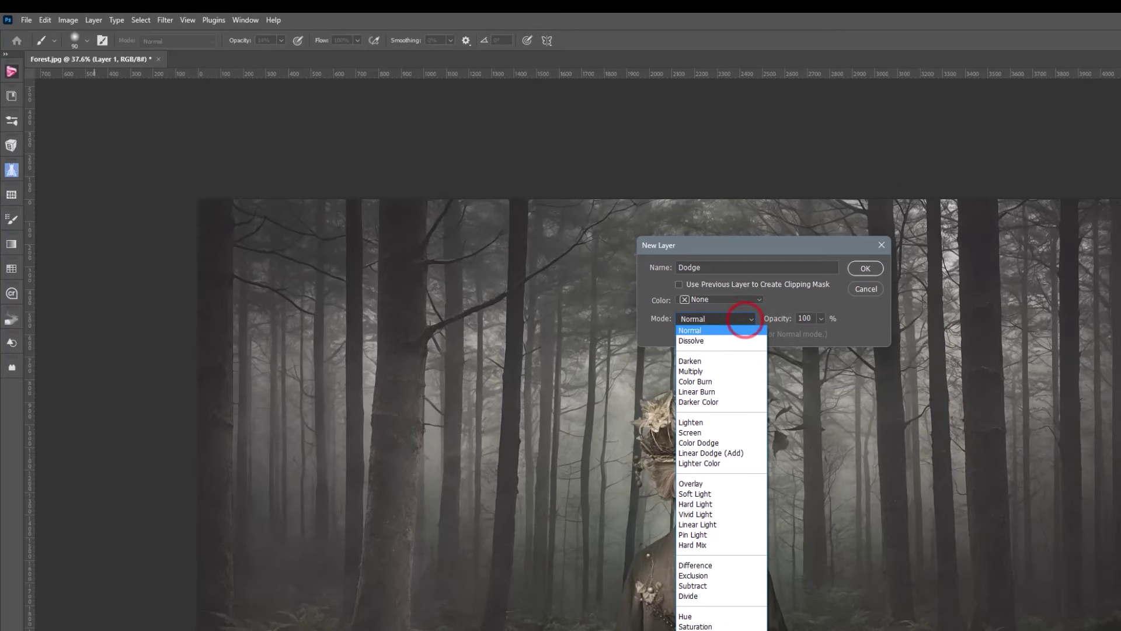
key(Down)
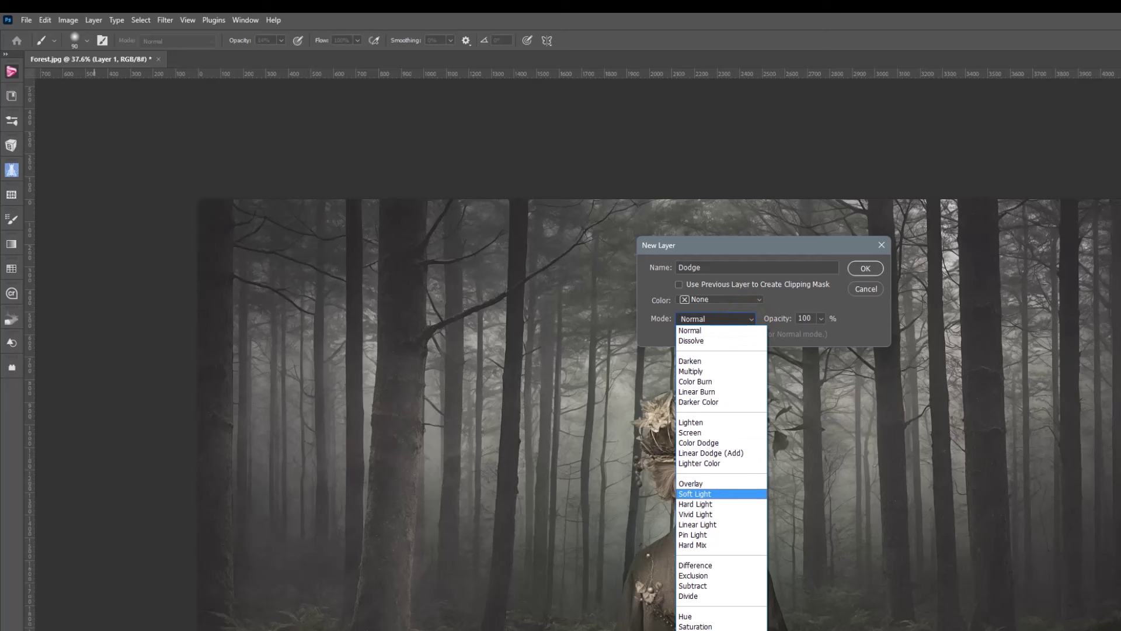
click(702, 496)
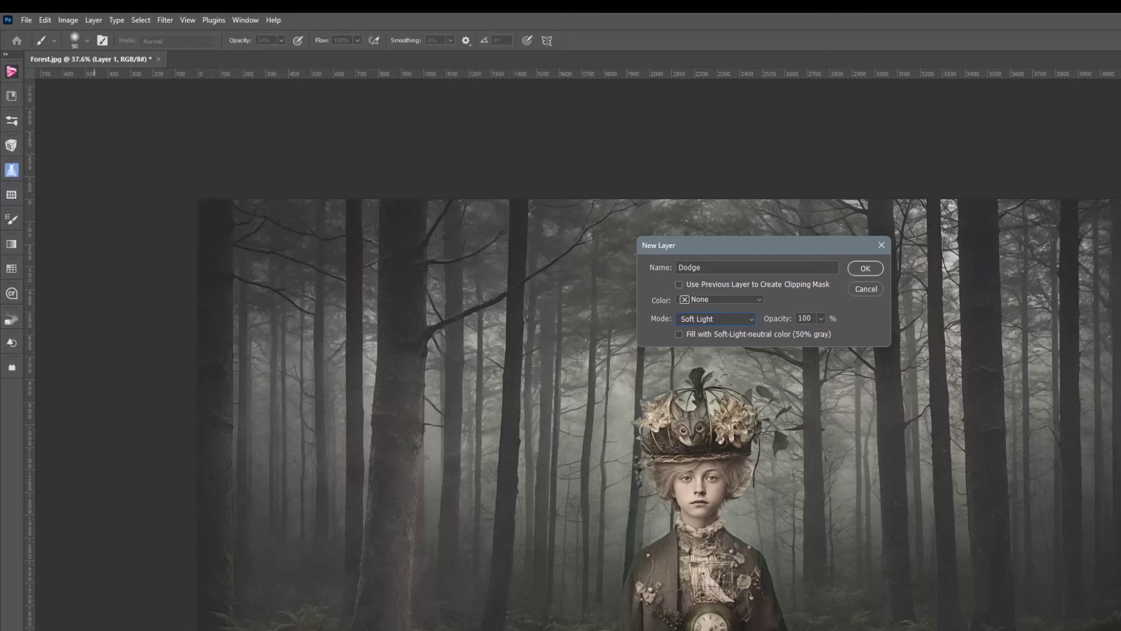
click(678, 334)
click(864, 268)
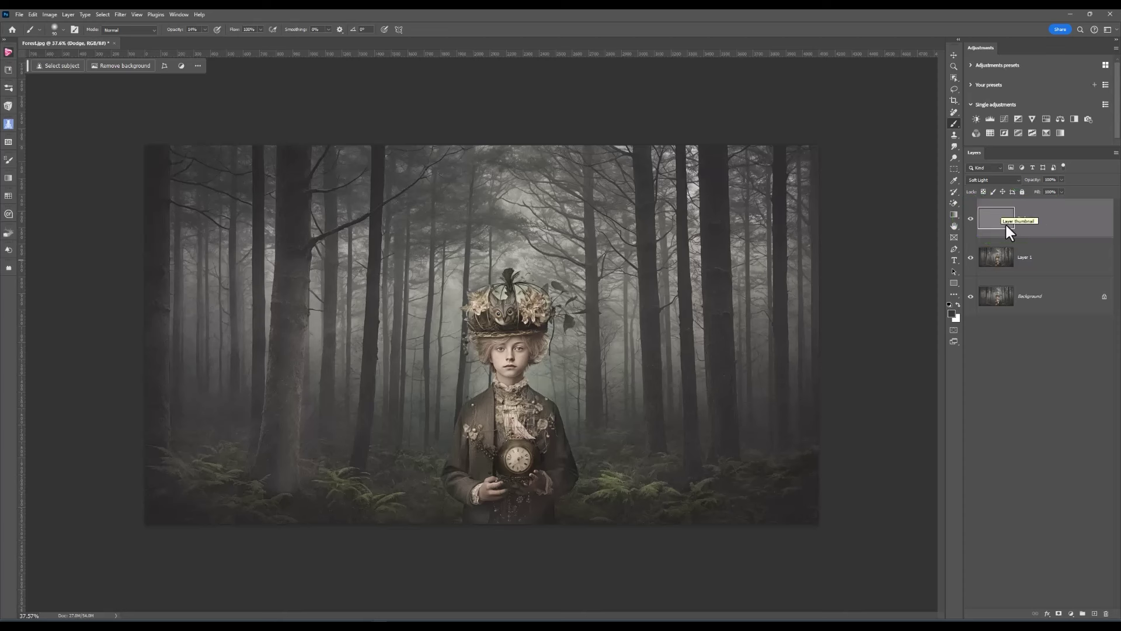
Select the Brush tool and make white the foreground painting colour
click(954, 125)
click(957, 304)
Enlarge the brush to 250 px and paint white over the ferns and misty treetops around the child
key(bracketright)
key(bracketright)
key(bracketright)
key(bracketright)
key(bracketright)
key(bracketright)
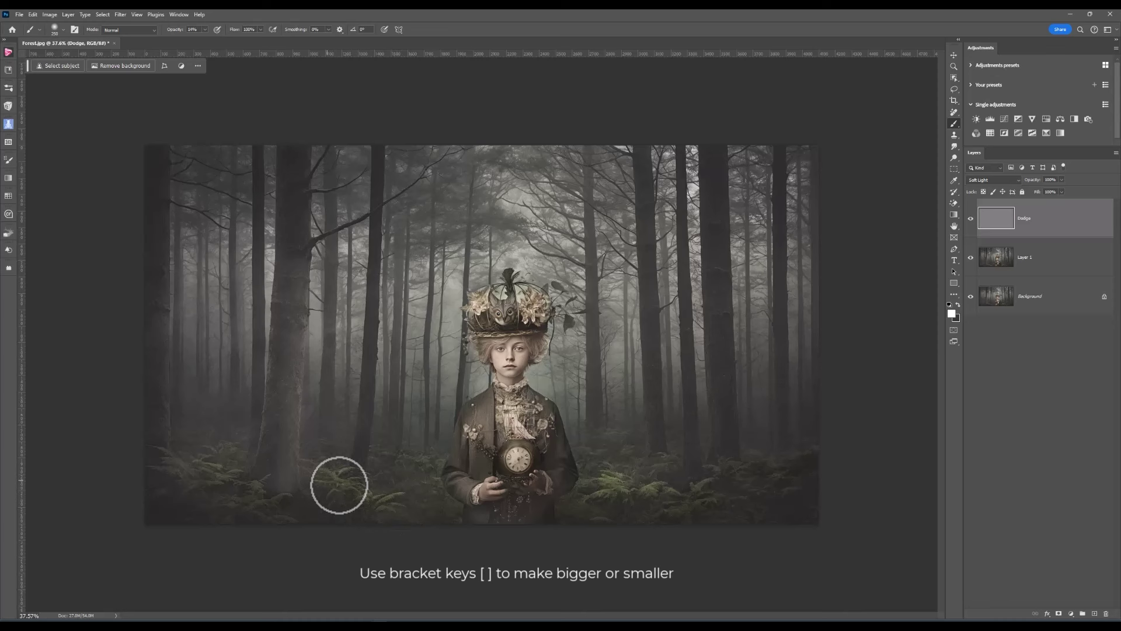
drag(320, 475, 382, 491)
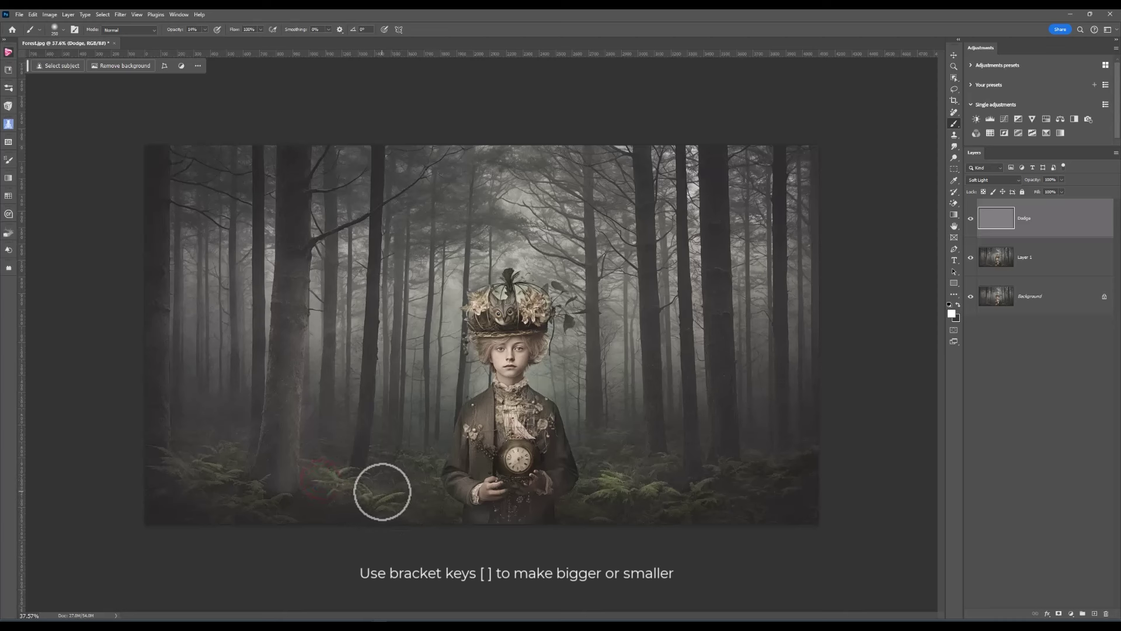
drag(599, 465, 808, 459)
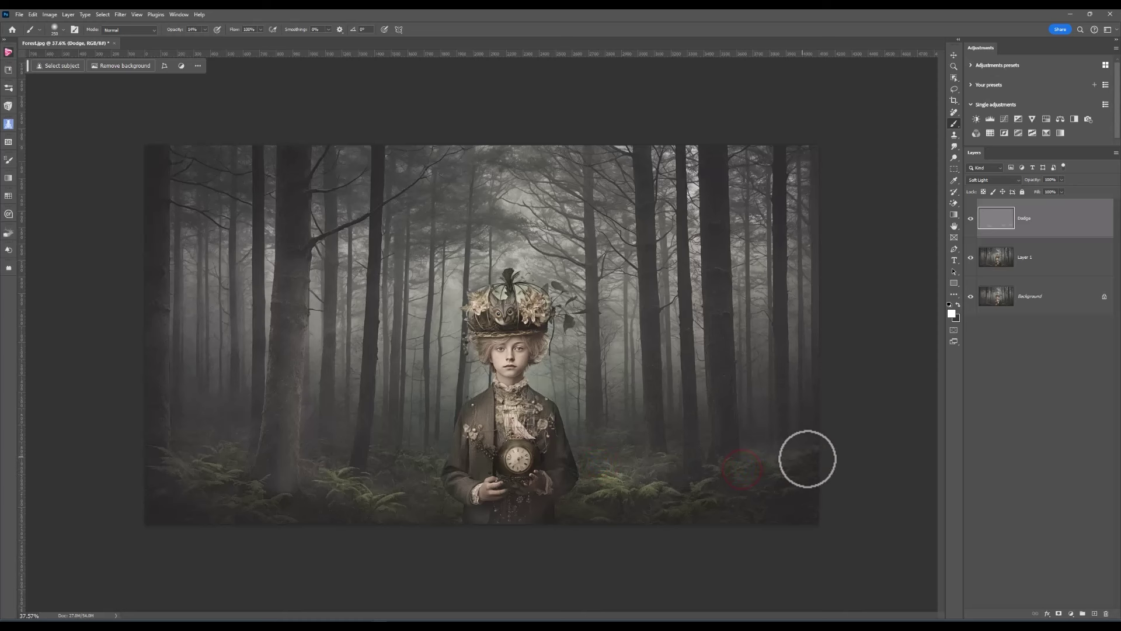
mouse_move(246, 479)
mouse_down()
mouse_move(207, 462)
mouse_move(230, 442)
mouse_move(193, 445)
mouse_up()
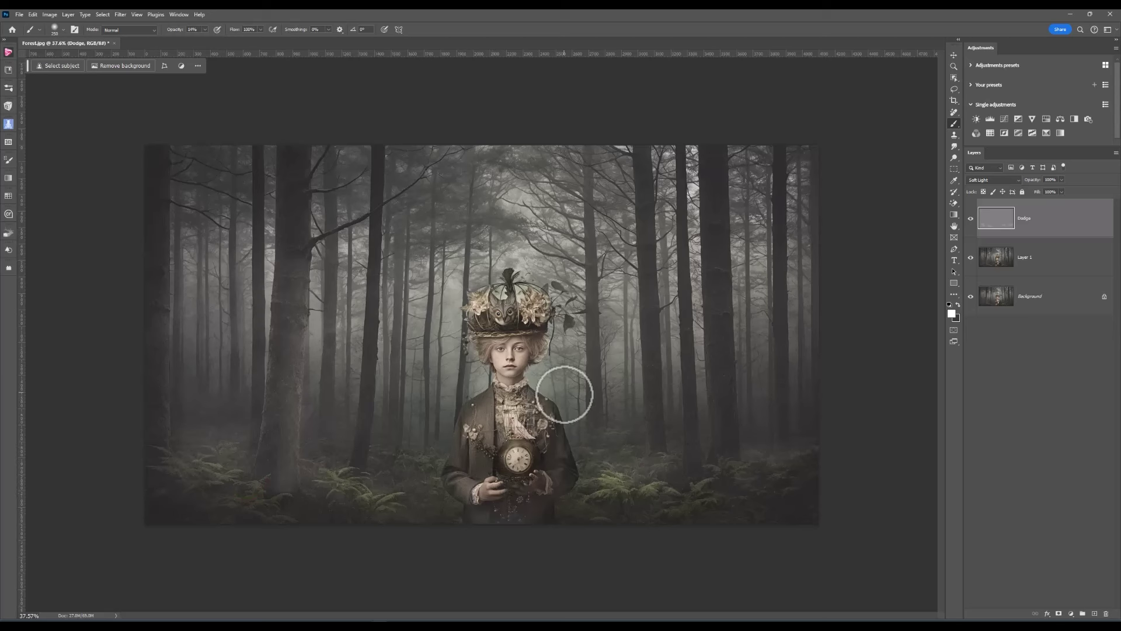
drag(570, 380, 556, 242)
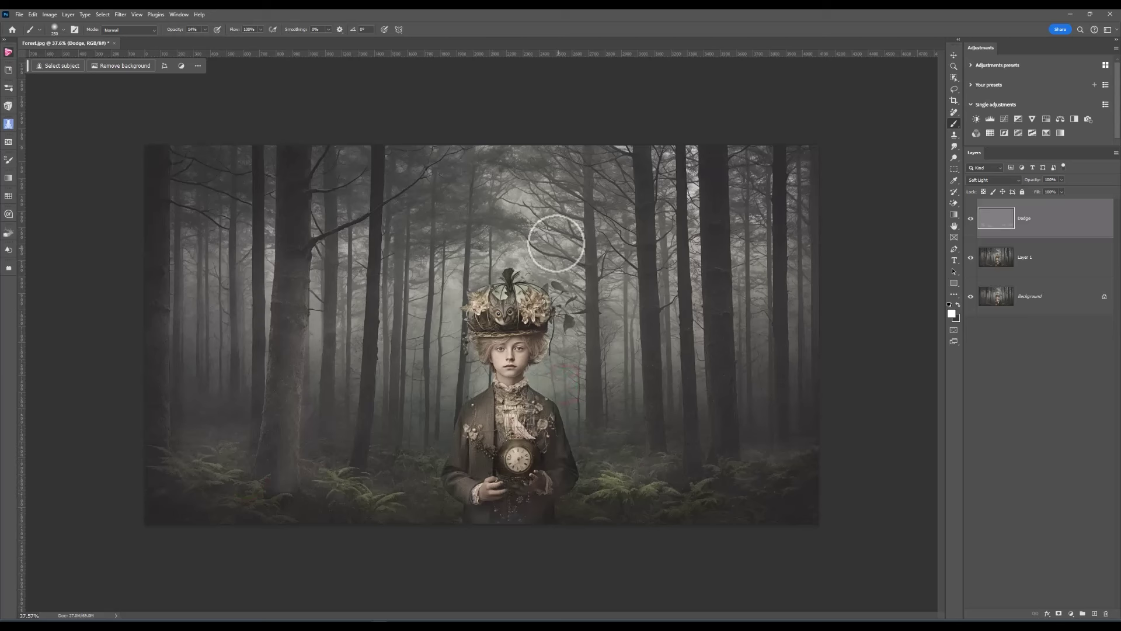
mouse_move(475, 253)
mouse_down()
mouse_move(445, 282)
mouse_move(445, 362)
mouse_move(418, 433)
mouse_move(429, 462)
mouse_move(405, 463)
mouse_move(390, 444)
mouse_up()
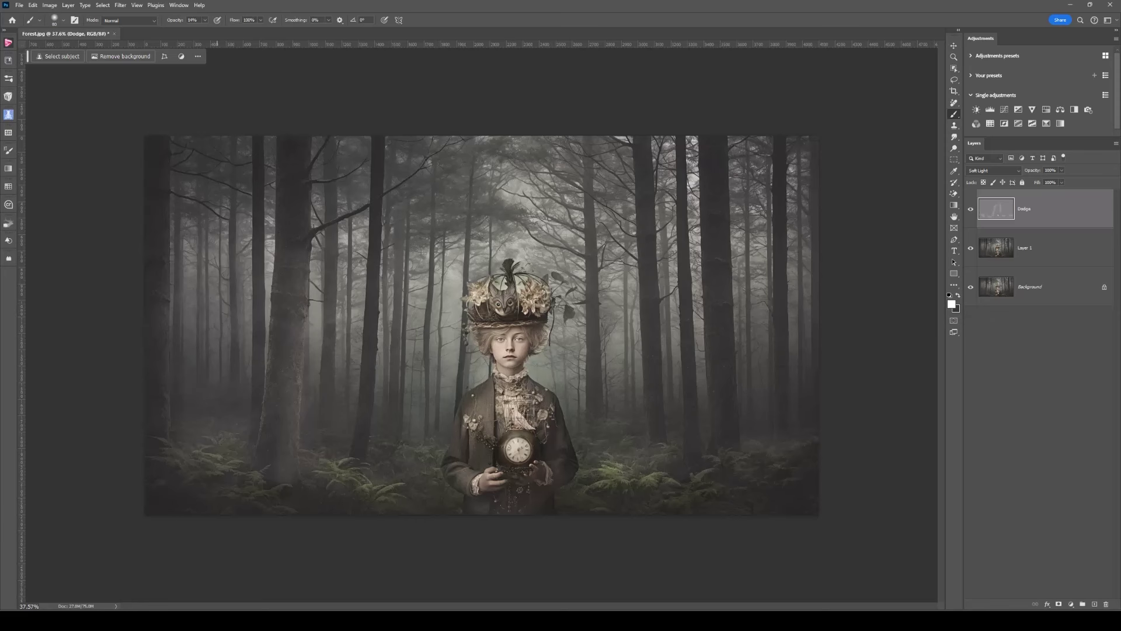
Raise the brush opacity to 35% and resize the brush over the child's face
click(205, 21)
drag(205, 29, 213, 29)
key(ctrl+plus)
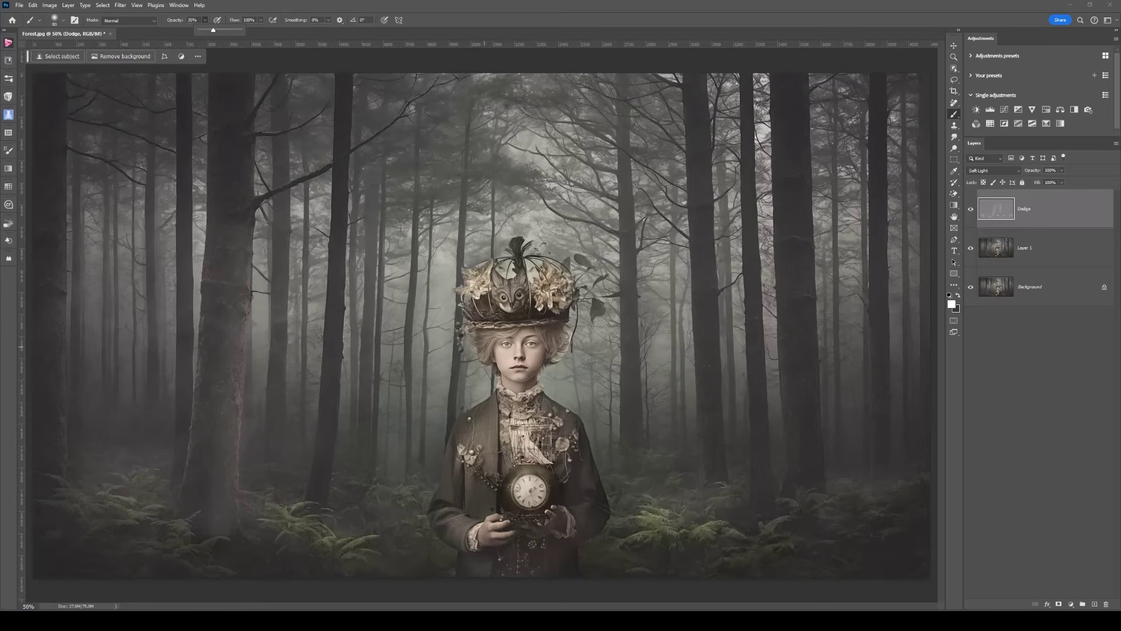
click(485, 347)
drag(531, 343, 543, 344)
key(ctrl+minus)
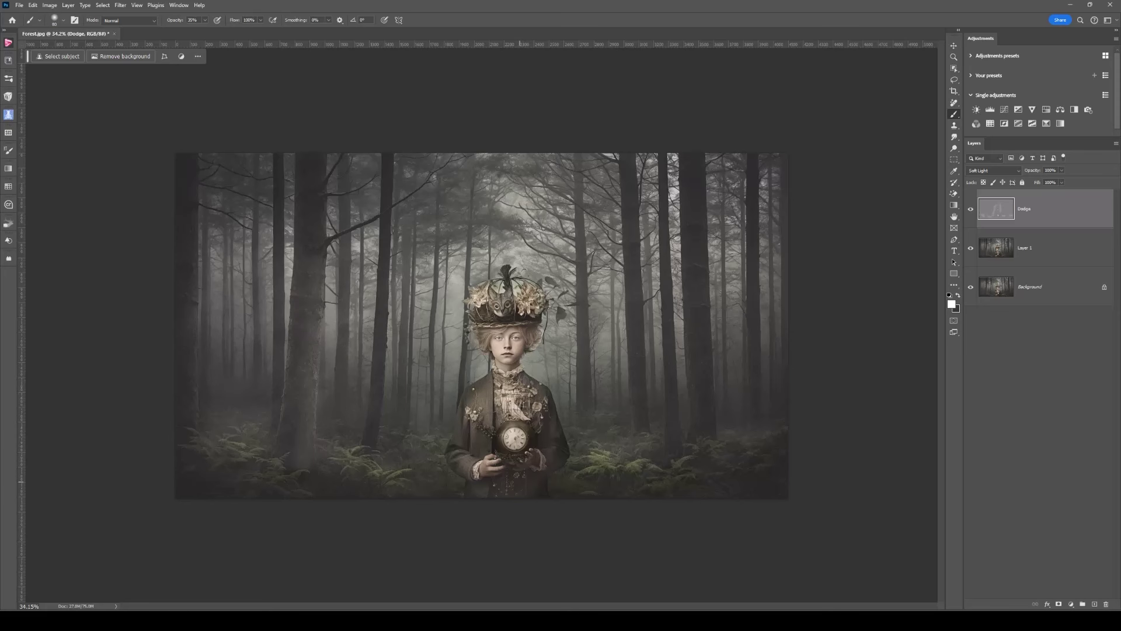
Brighten a spot near the clock hands, then lower the brush opacity to 13%
click(516, 476)
click(205, 19)
drag(205, 30, 197, 30)
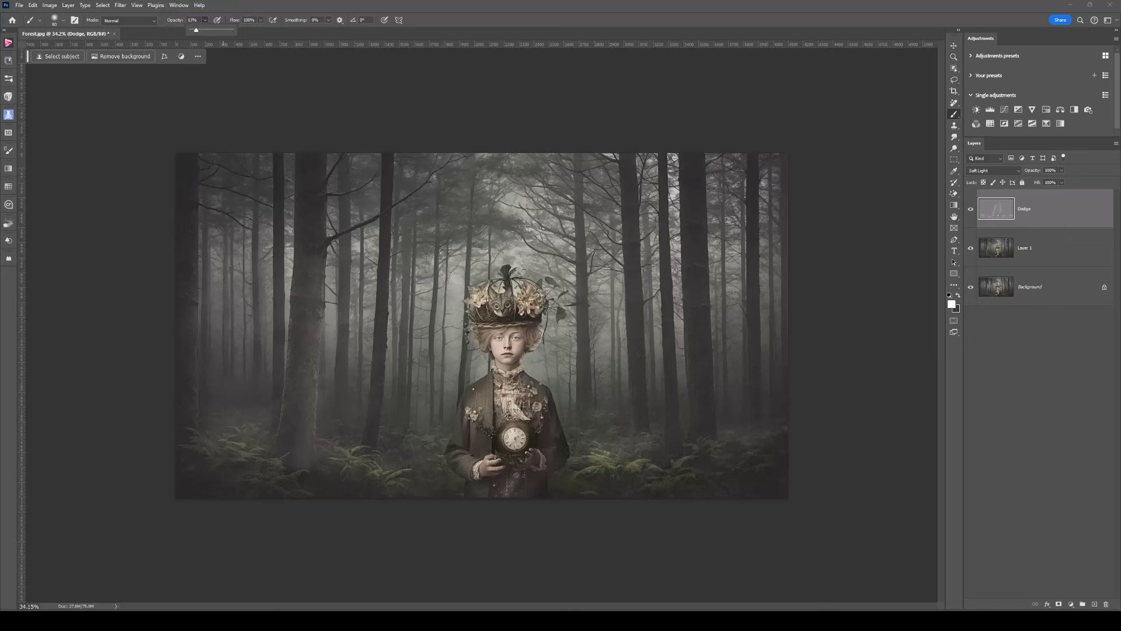
key(Return)
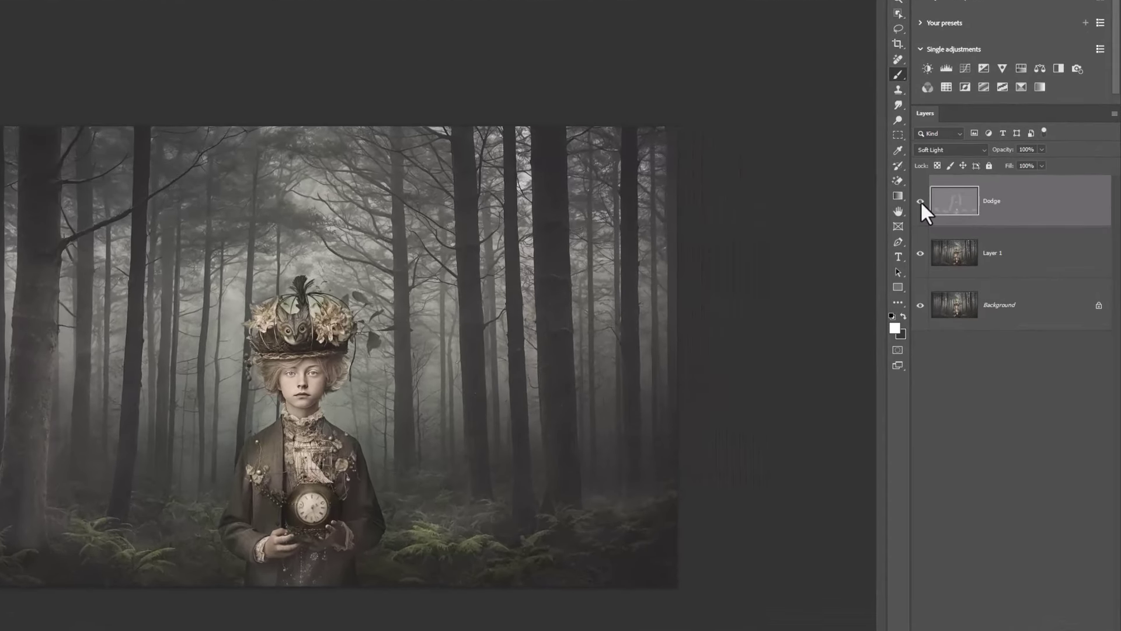
Toggle the Dodge layer's visibility several times to compare, leaving it hidden
click(920, 201)
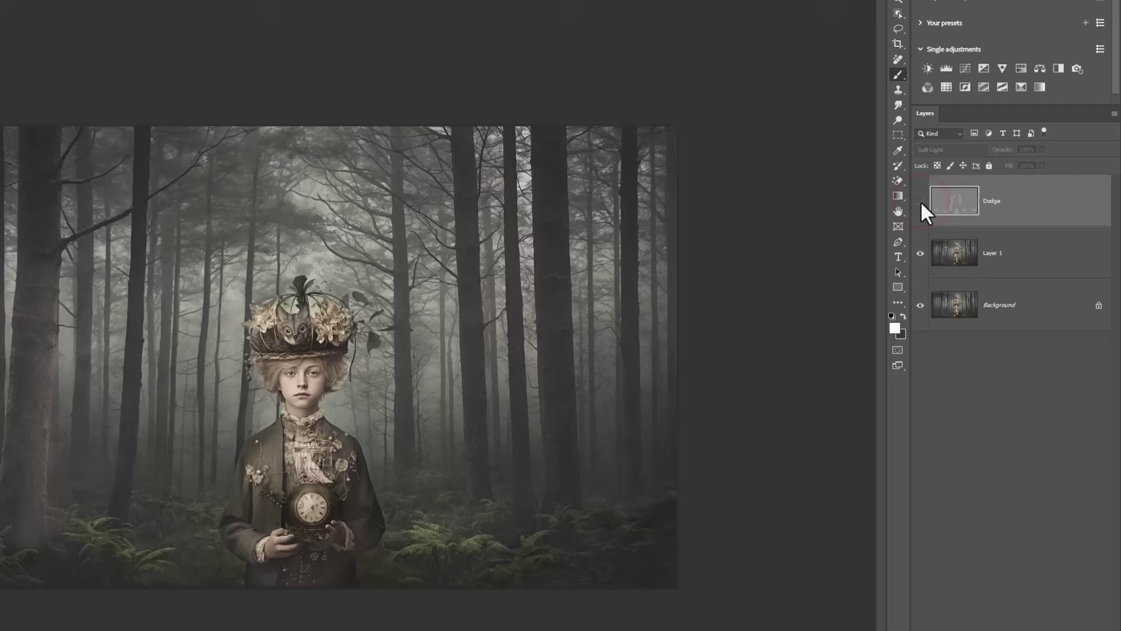
click(920, 201)
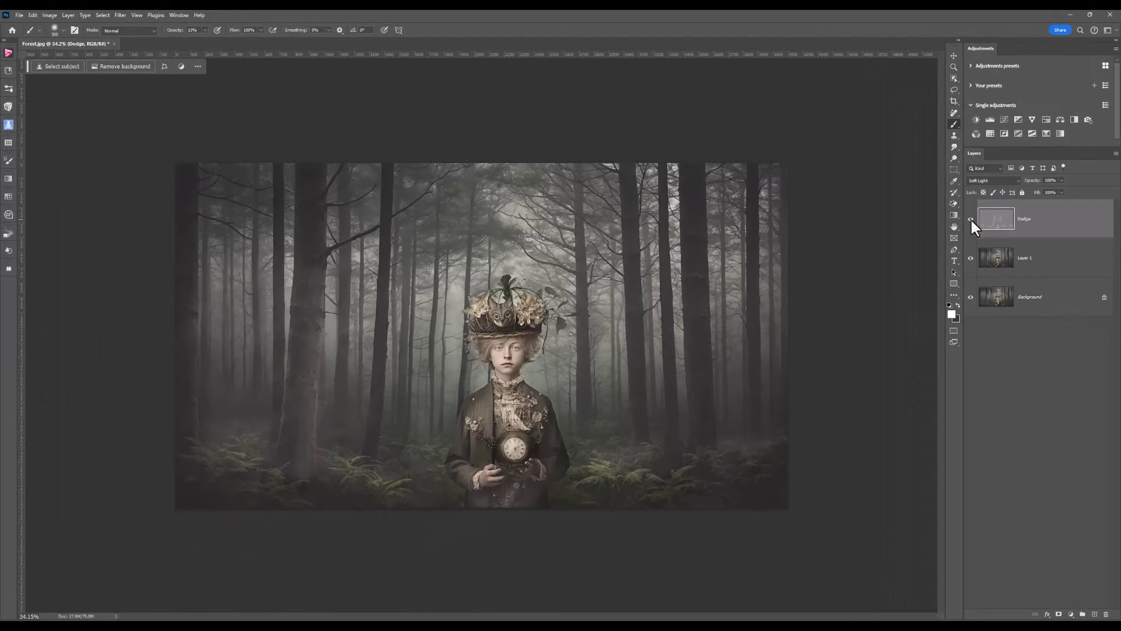
click(971, 218)
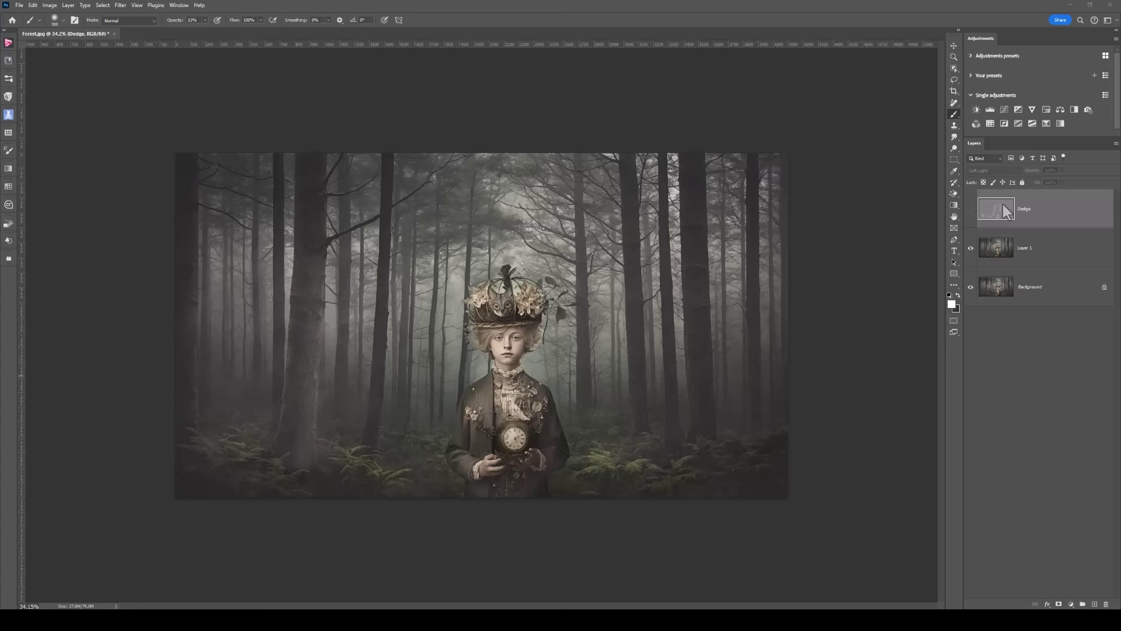
click(970, 209)
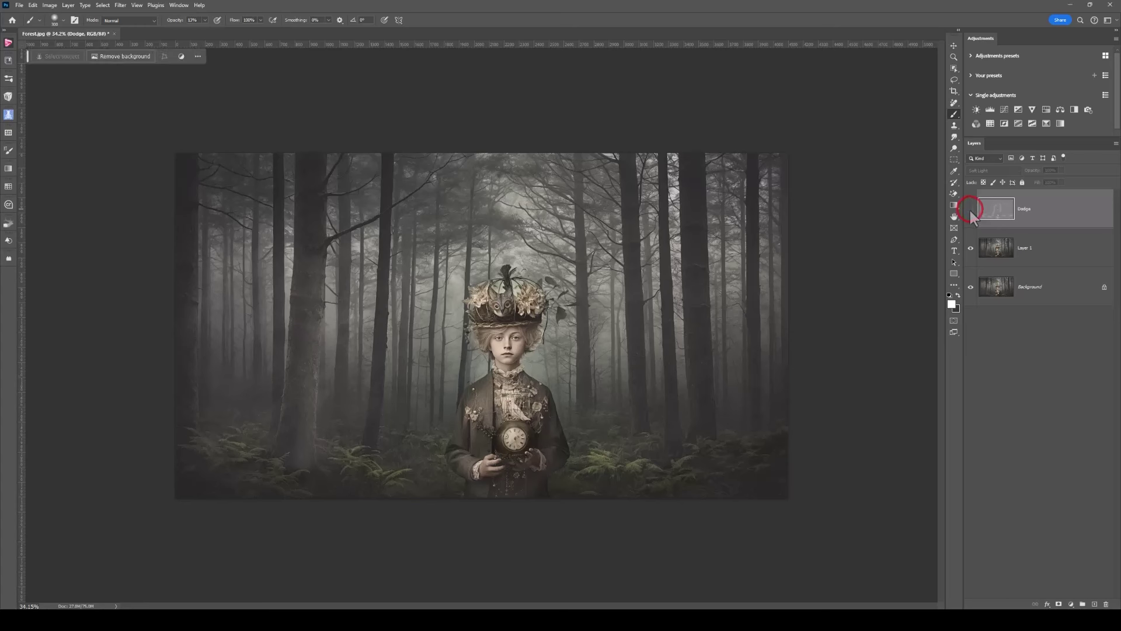
click(970, 209)
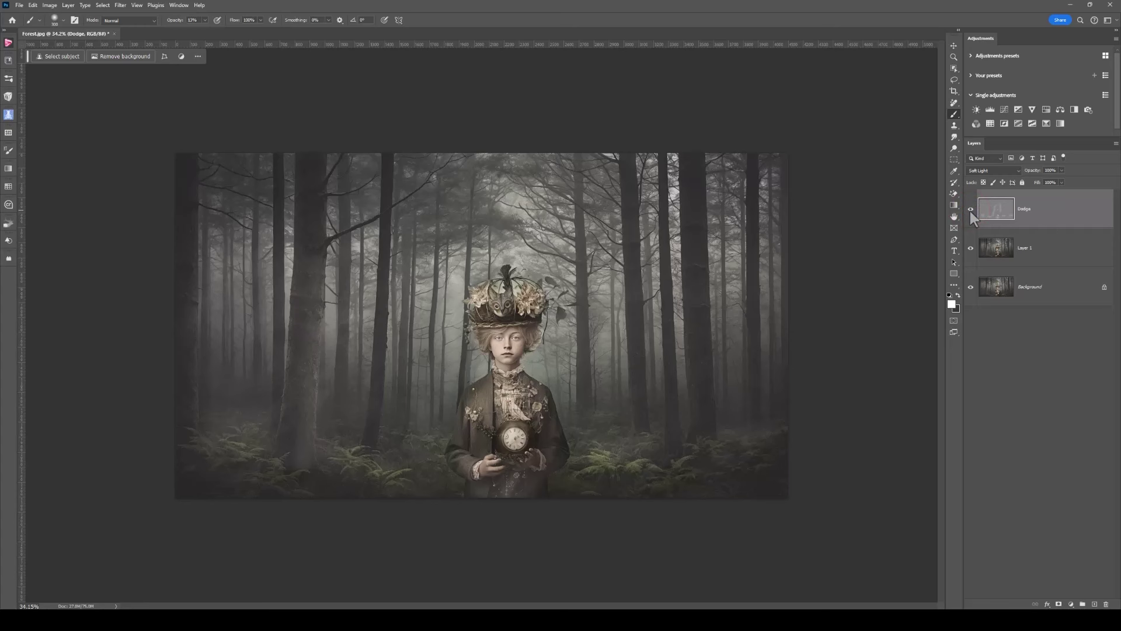
click(971, 209)
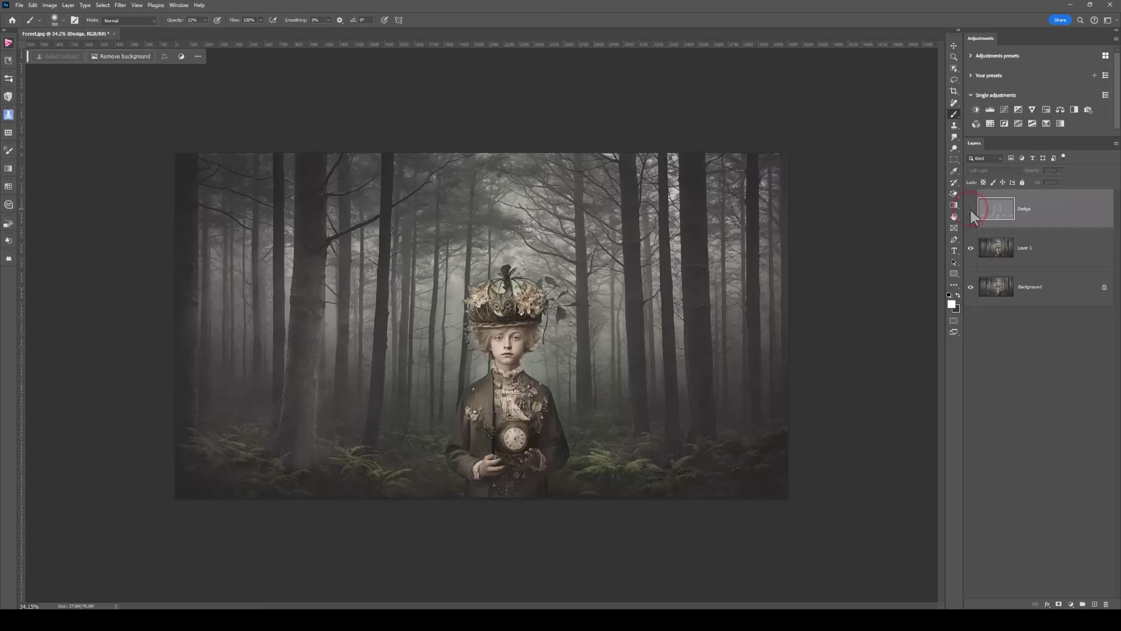
Select Layer 1, then reselect the Dodge layer and make it visible again
click(995, 246)
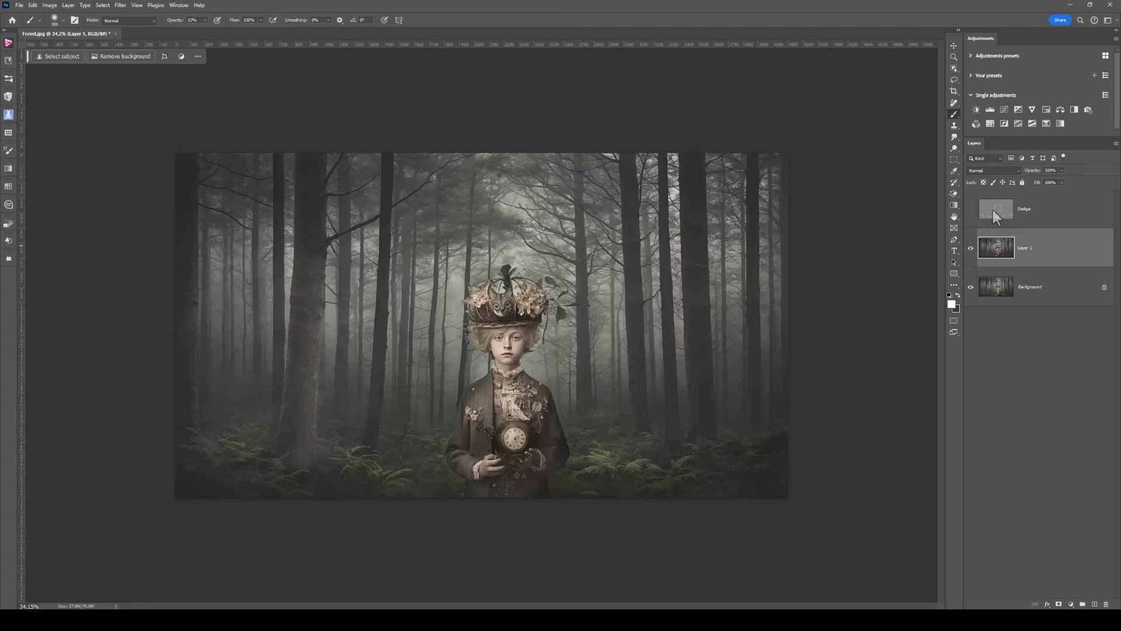
click(993, 211)
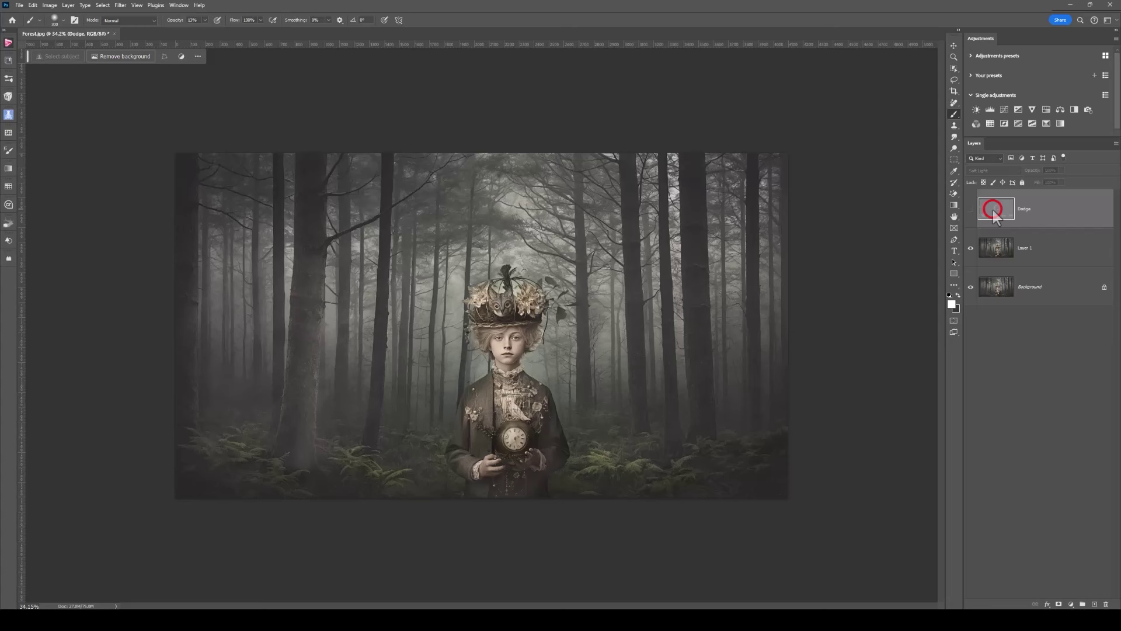
click(970, 211)
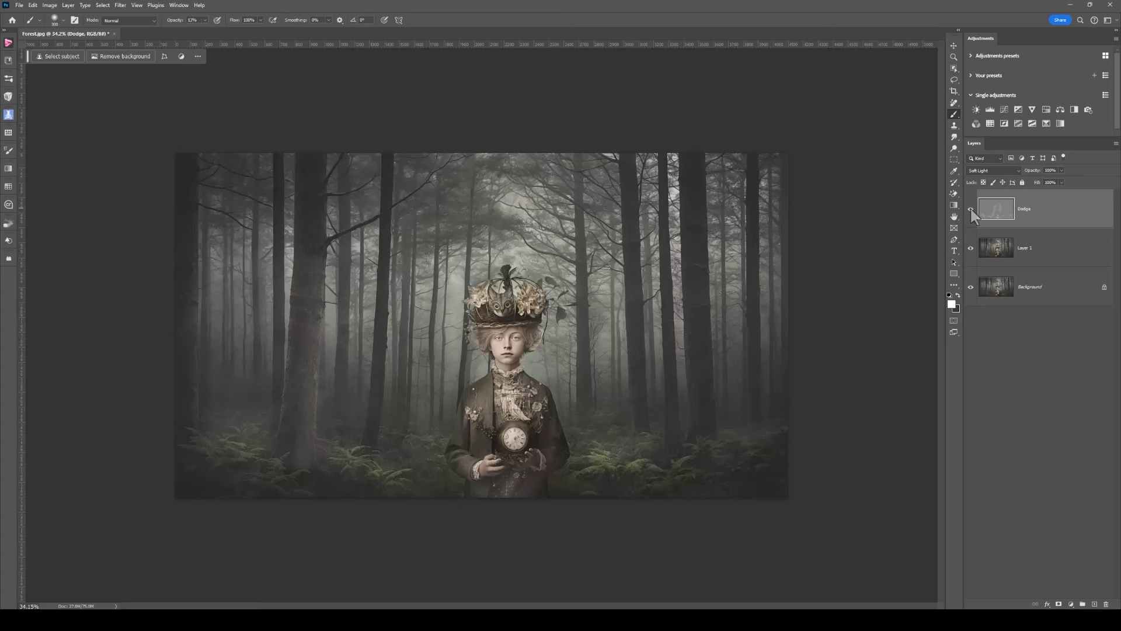
click(990, 211)
Delete the Dodge layer with the Layers panel trash icon
click(1105, 604)
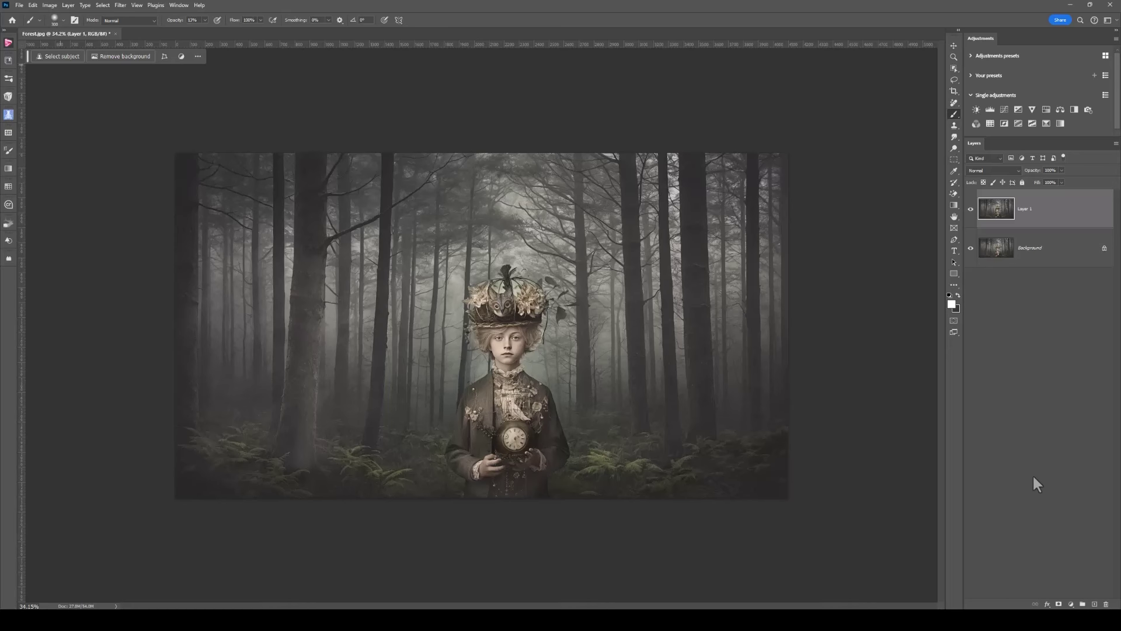
Start a new layer, Layer 2, with Soft Light blend mode in the New Layer dialog
click(69, 5)
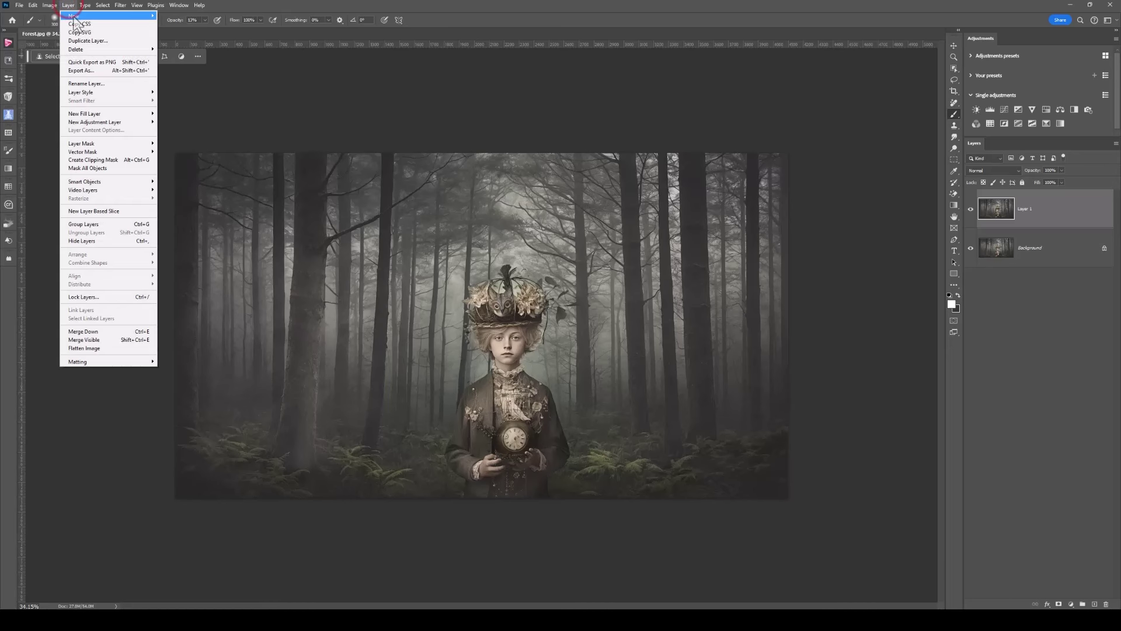
mouse_move(74, 16)
click(169, 16)
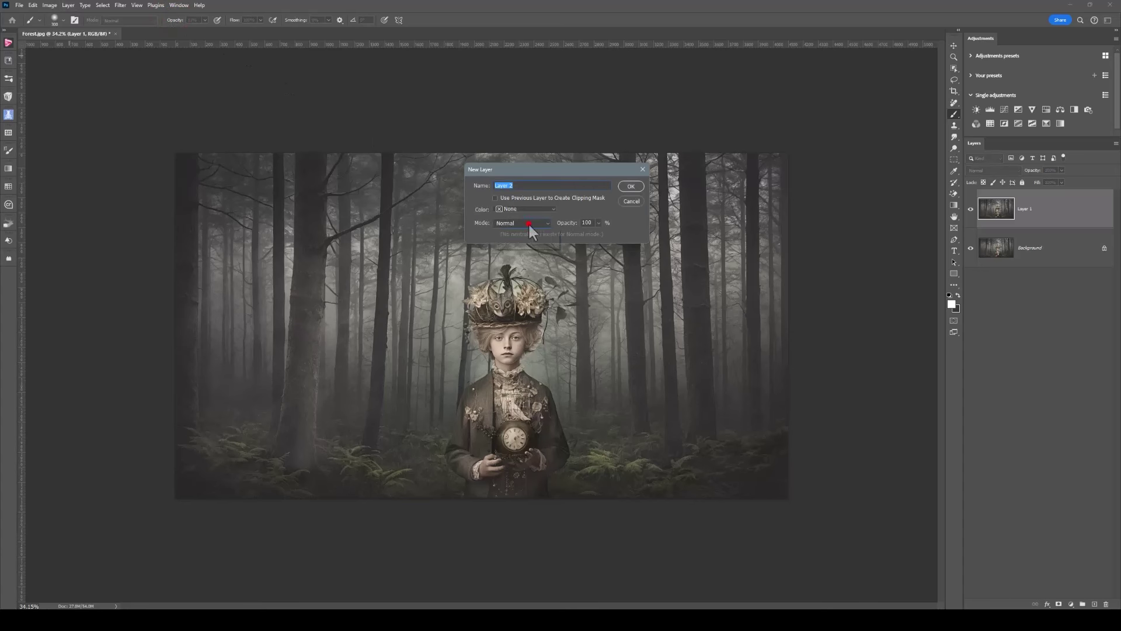
click(530, 230)
click(519, 347)
Create the 50% gray Soft Light Layer 2, switch to black, and darken the bottom ferns
click(631, 185)
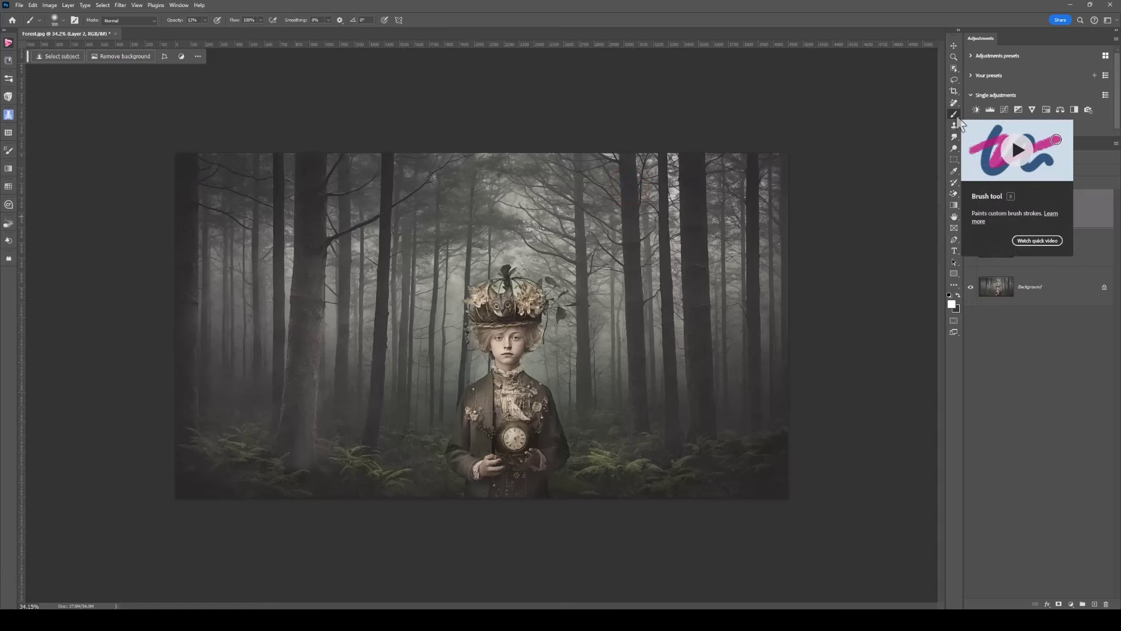
click(958, 297)
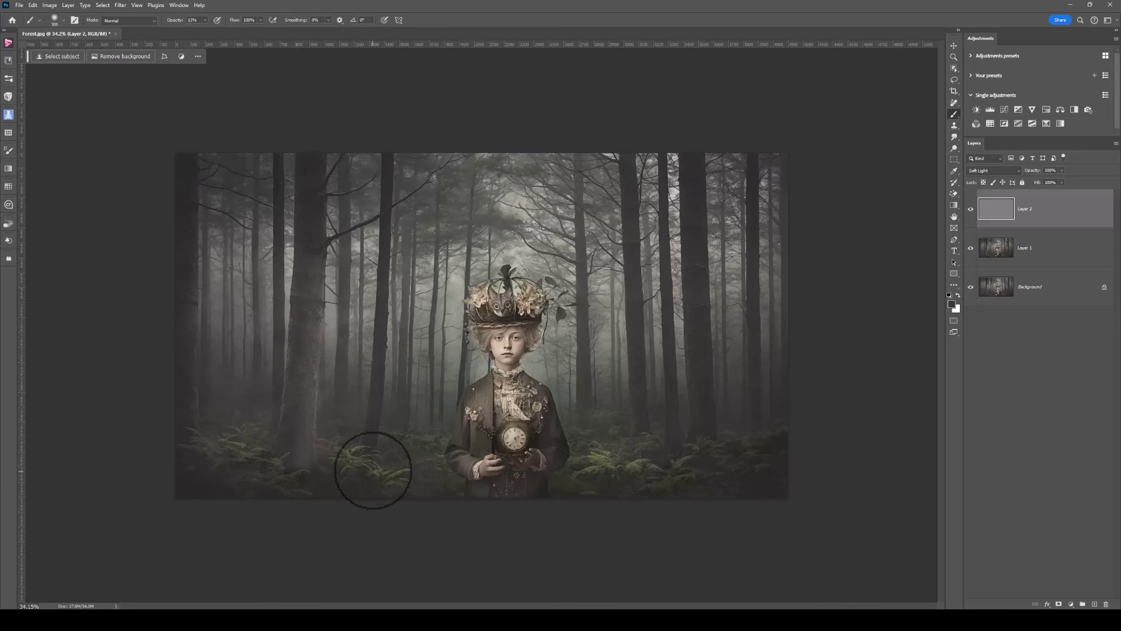
mouse_move(371, 468)
mouse_down()
mouse_move(345, 457)
mouse_move(363, 463)
mouse_up()
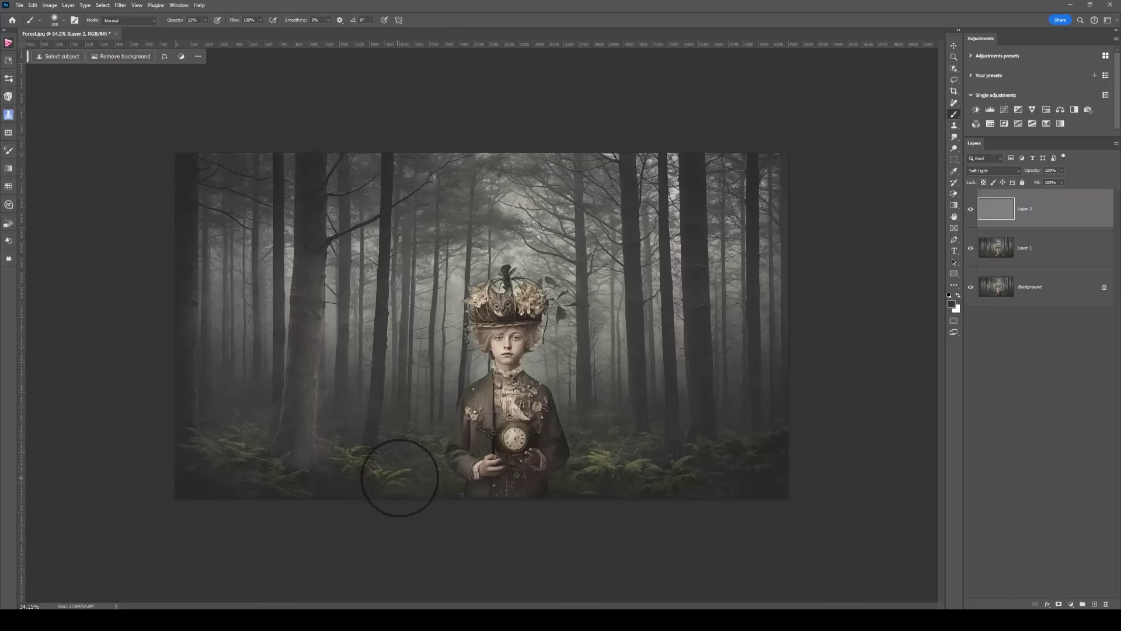
drag(587, 464, 607, 462)
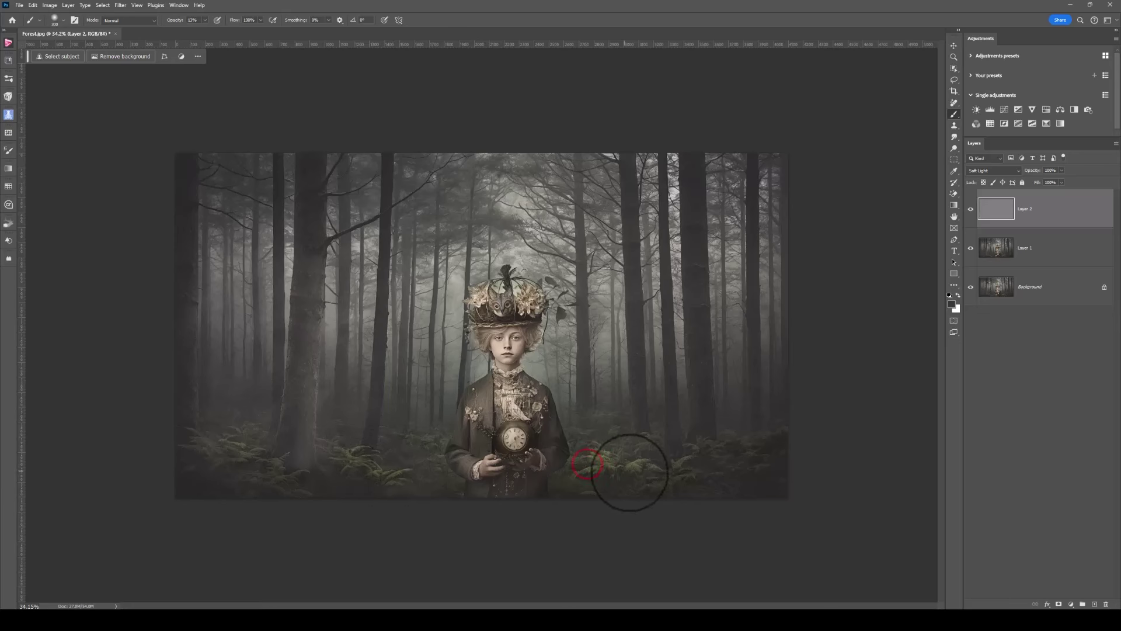
mouse_move(629, 471)
mouse_down()
mouse_move(604, 463)
mouse_move(677, 467)
mouse_move(660, 473)
mouse_move(613, 450)
mouse_up()
mouse_move(363, 471)
mouse_down()
mouse_move(291, 477)
mouse_move(239, 441)
mouse_up()
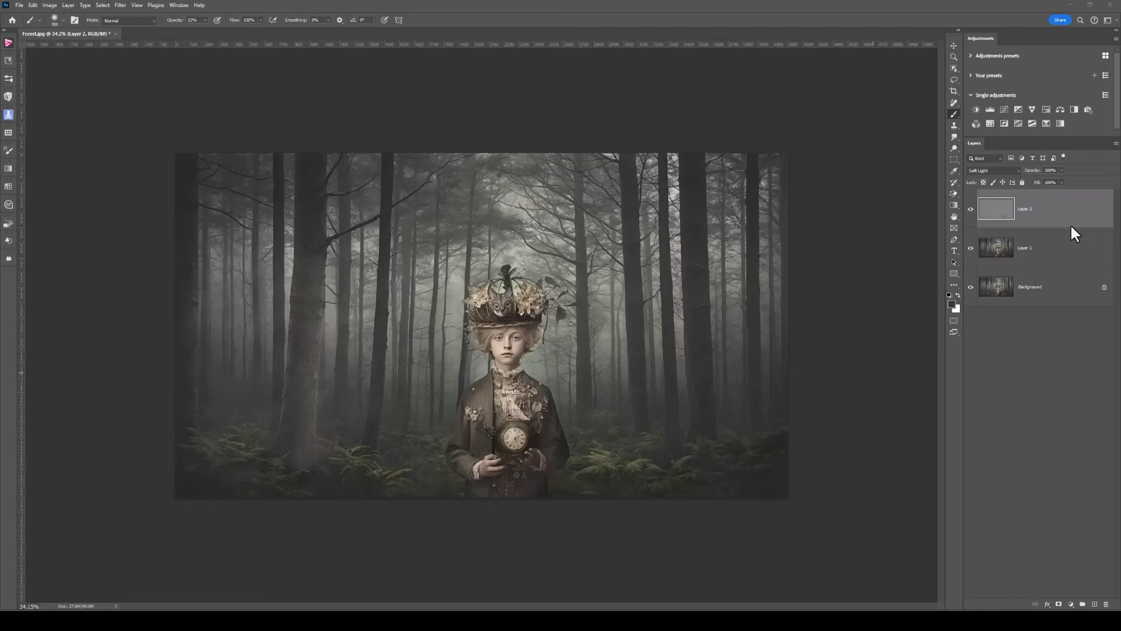
Rename Layer 2 in the Layers panel to 'Burn'
double_click(1024, 207)
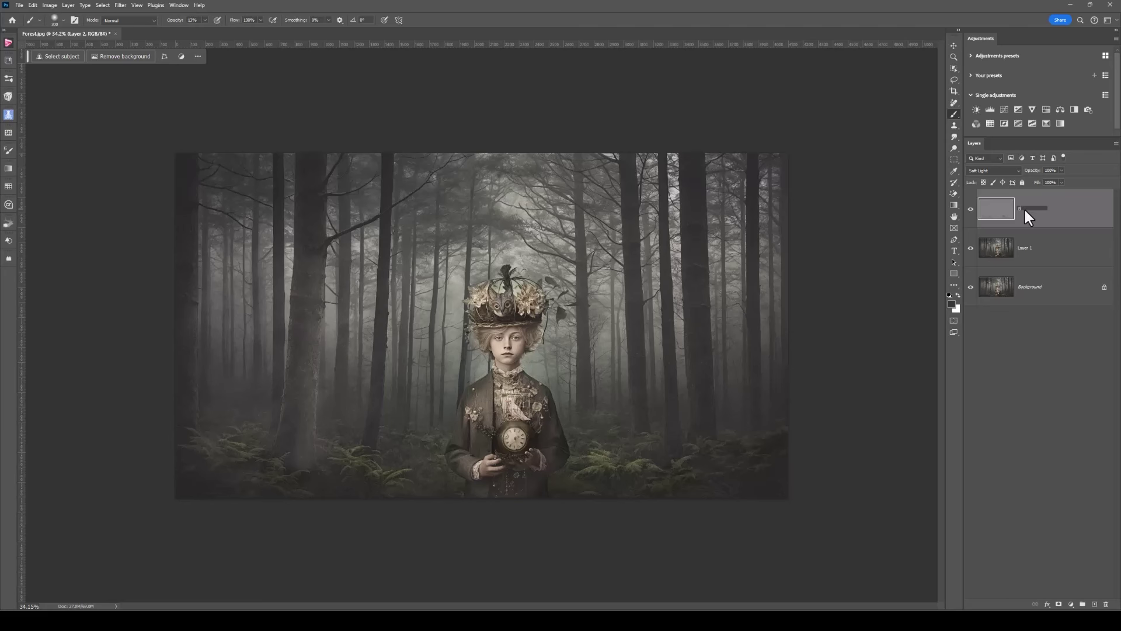
click(1063, 211)
Create a new layer named Dodge in Soft Light mode, filled with Soft-Light-neutral 50% grey
click(1025, 206)
click(69, 5)
click(73, 15)
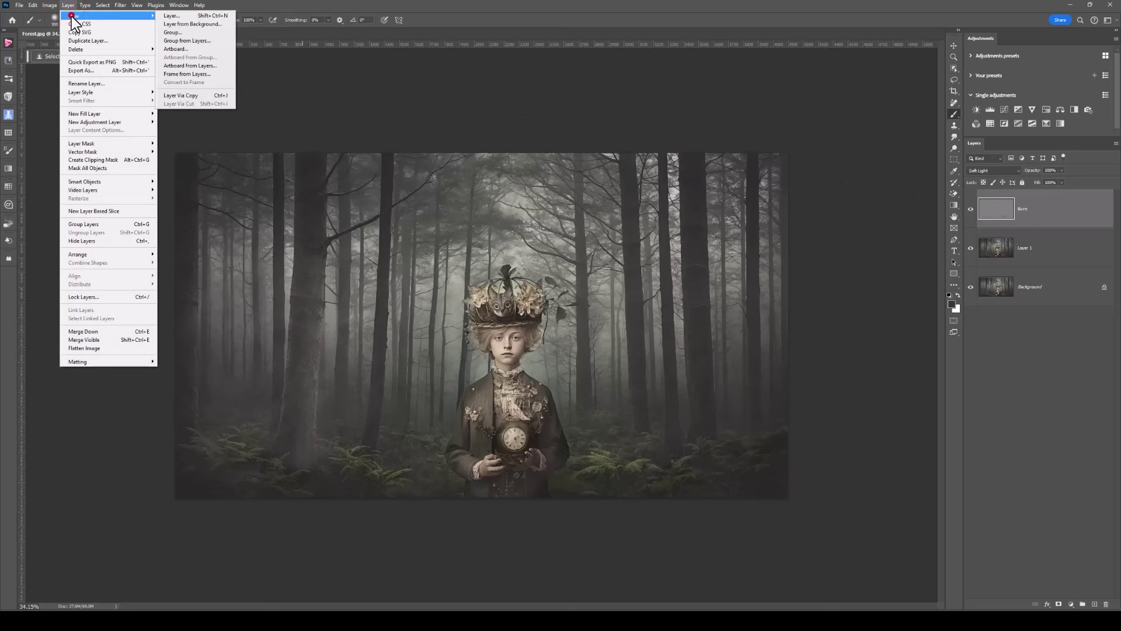
click(171, 16)
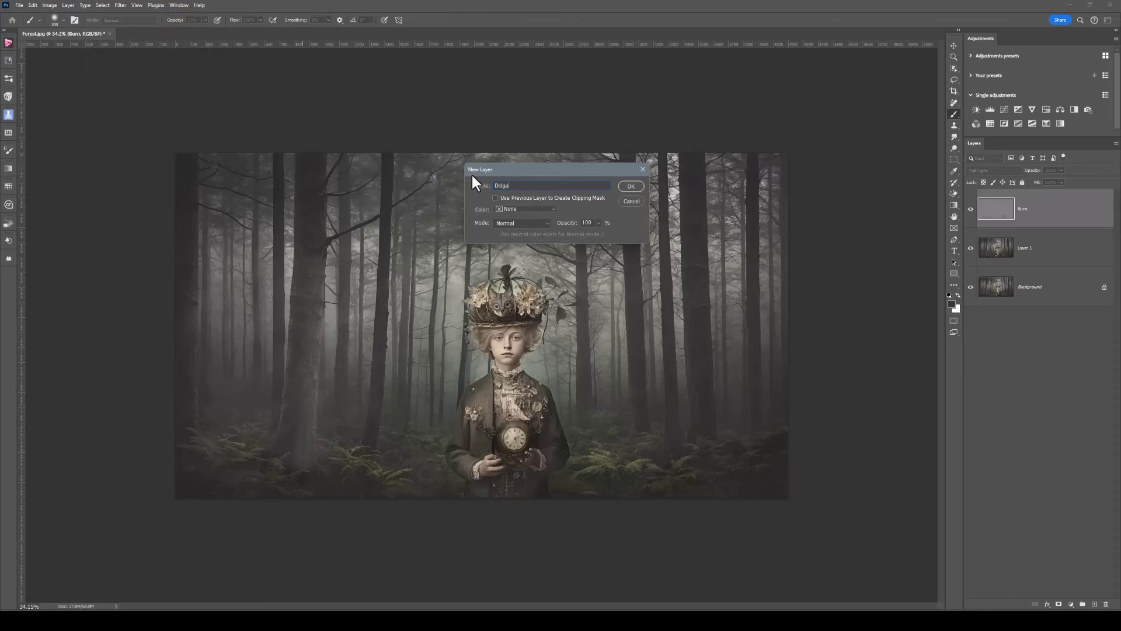
click(532, 224)
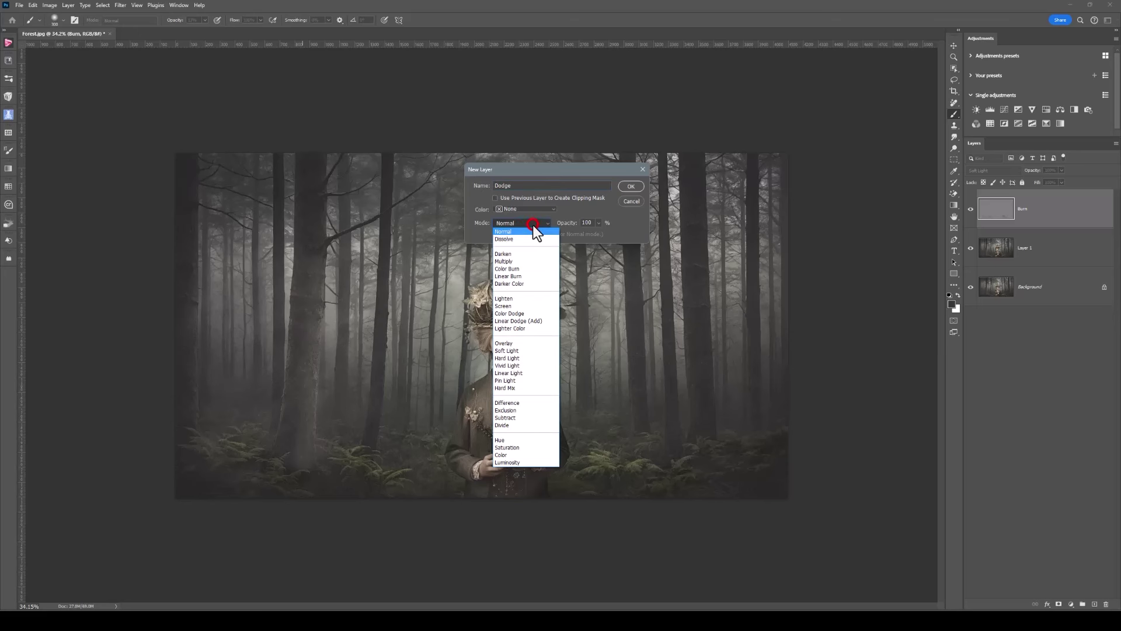
click(524, 351)
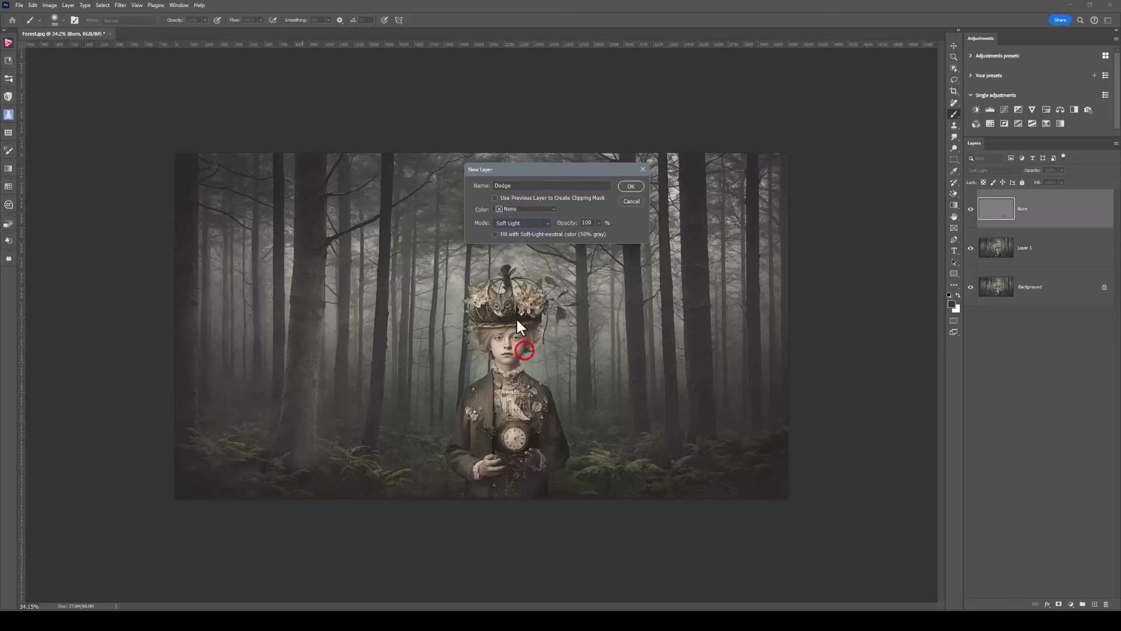
click(495, 234)
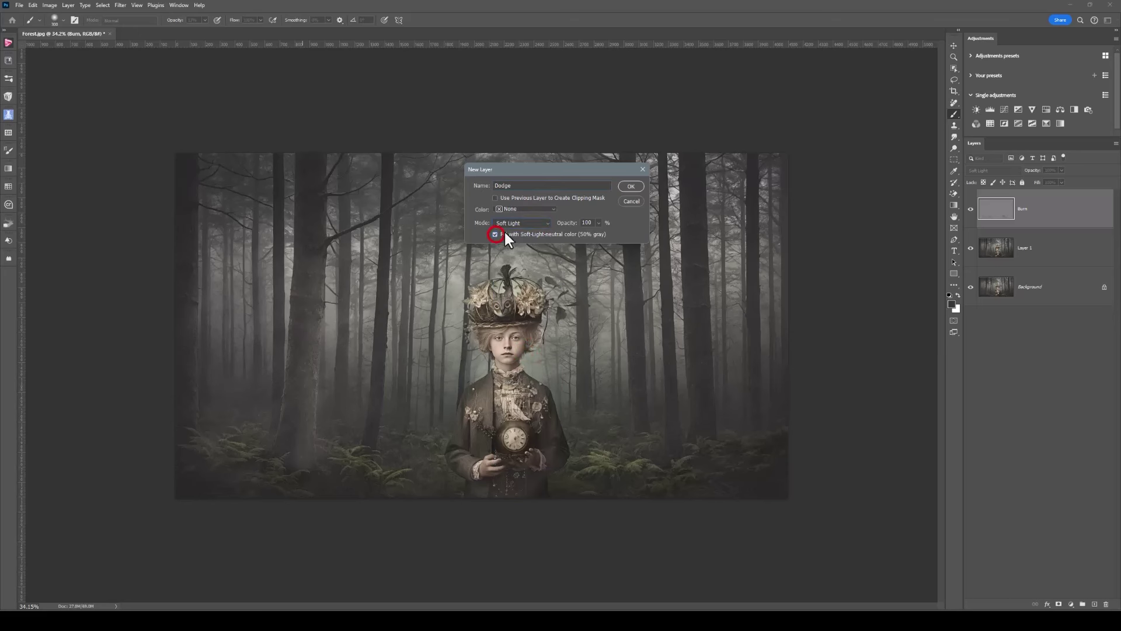
click(631, 183)
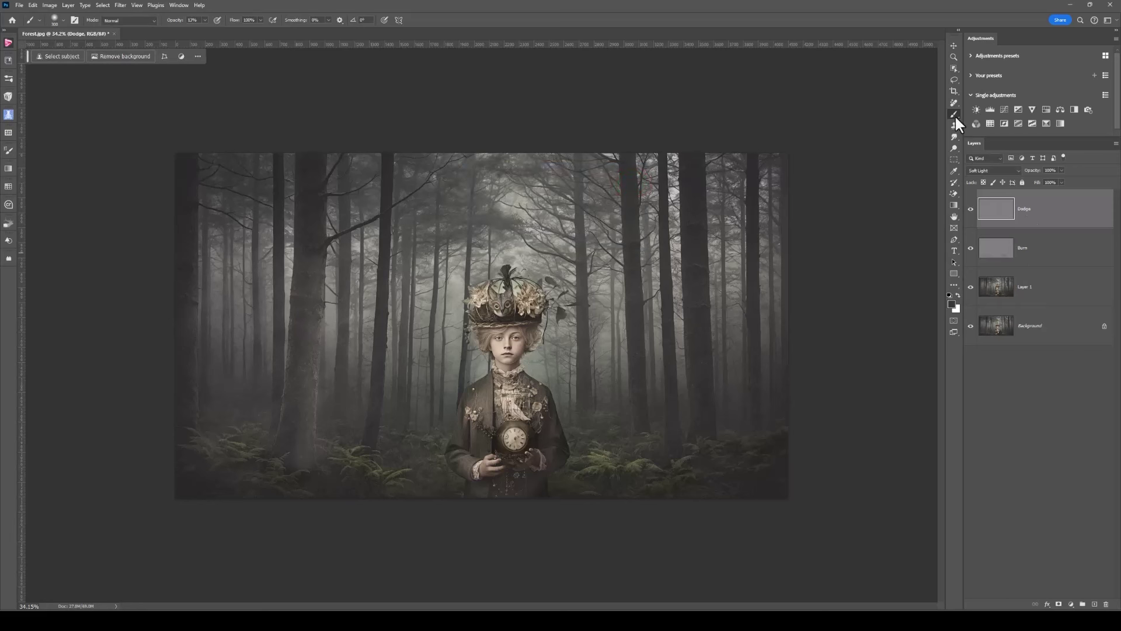
Switch the painting colour to white and set brush opacity to 30%
click(958, 295)
click(205, 22)
click(205, 22)
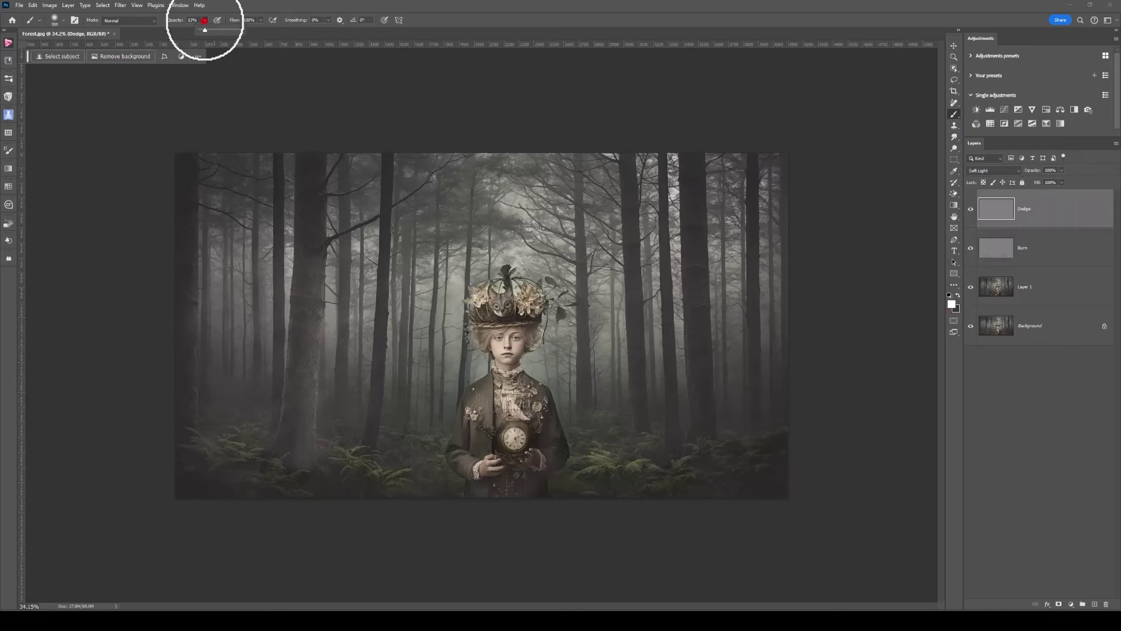
drag(201, 30, 212, 30)
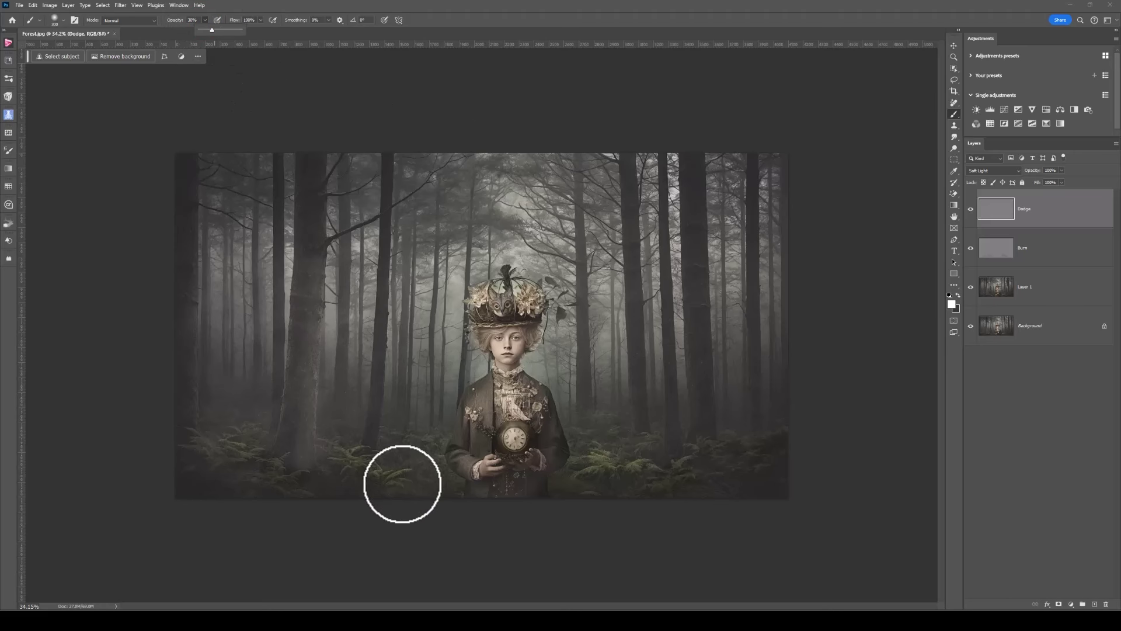
Paint white over the left, right and lower-left ferns, then repaint across them in black
drag(341, 453, 393, 468)
mouse_move(593, 461)
mouse_down()
mouse_move(605, 432)
mouse_move(638, 465)
mouse_move(761, 445)
mouse_up()
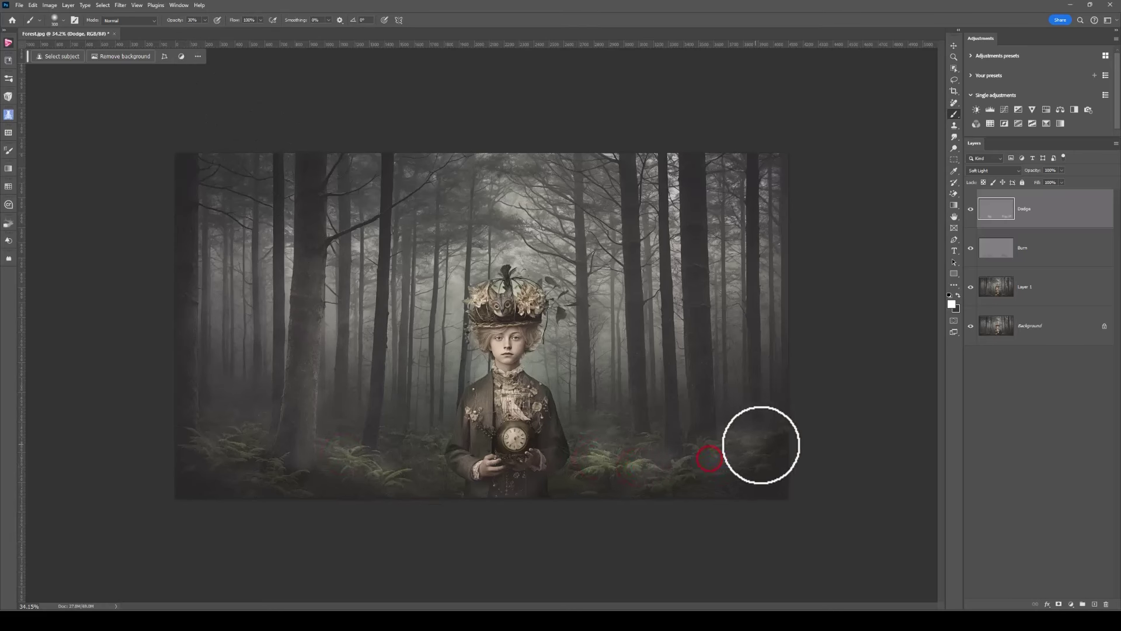
mouse_move(265, 470)
mouse_down()
mouse_move(240, 442)
mouse_move(210, 443)
mouse_move(201, 483)
mouse_up()
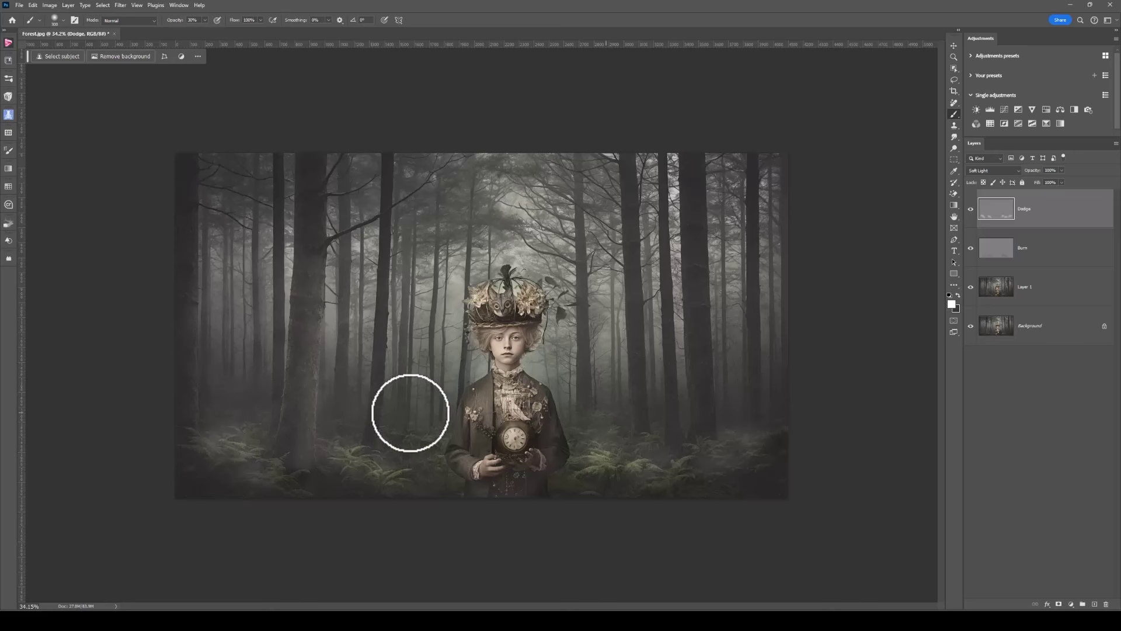
click(958, 296)
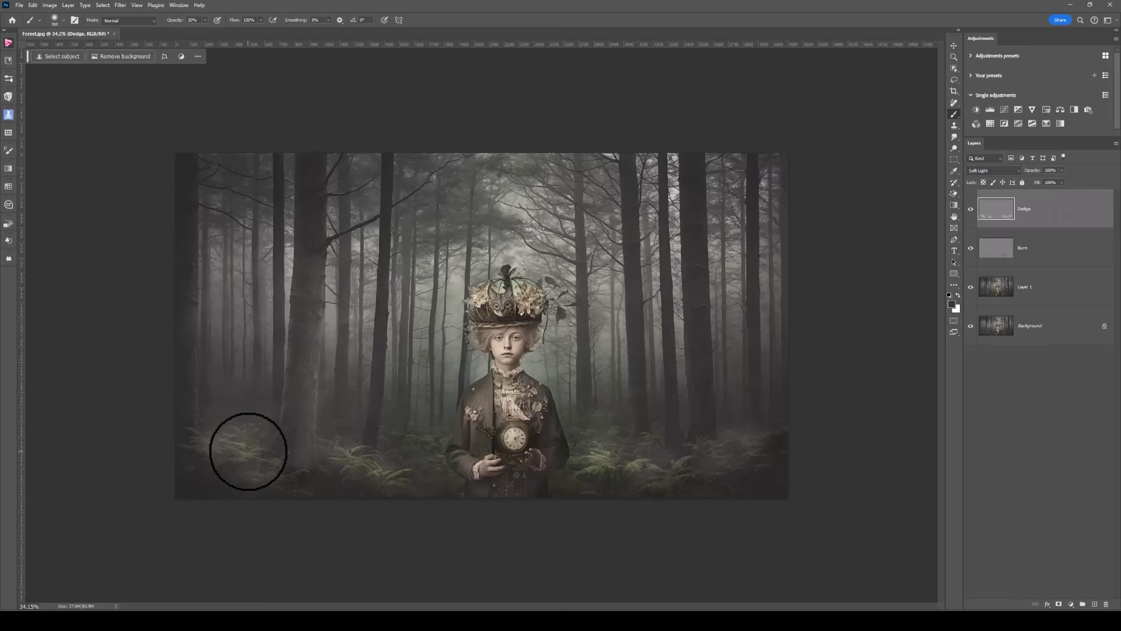
mouse_move(247, 451)
mouse_down()
mouse_move(213, 450)
mouse_move(253, 476)
mouse_move(353, 458)
mouse_move(389, 481)
mouse_move(733, 450)
mouse_up()
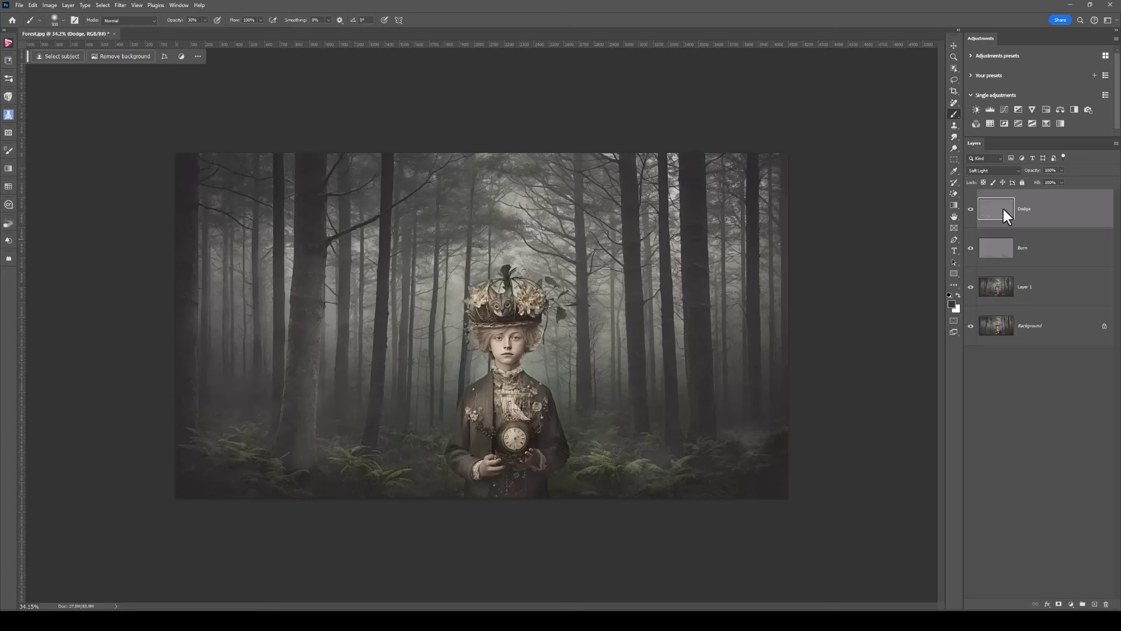
Add a Levels 1 adjustment layer above Dodge, apply Auto levels, and close Properties
click(990, 110)
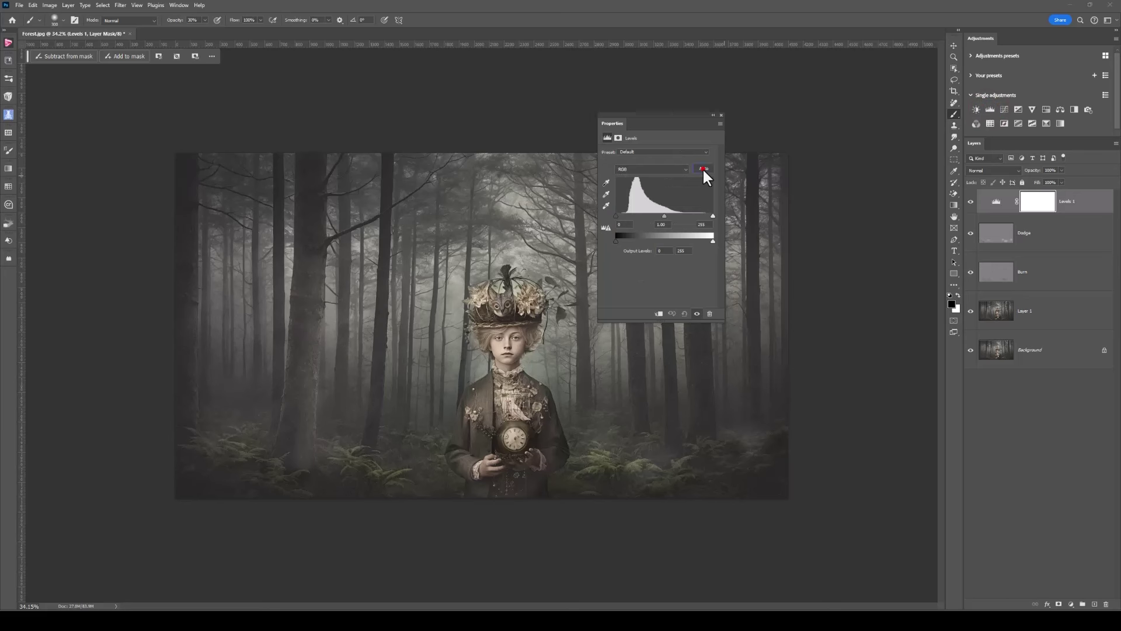
click(703, 169)
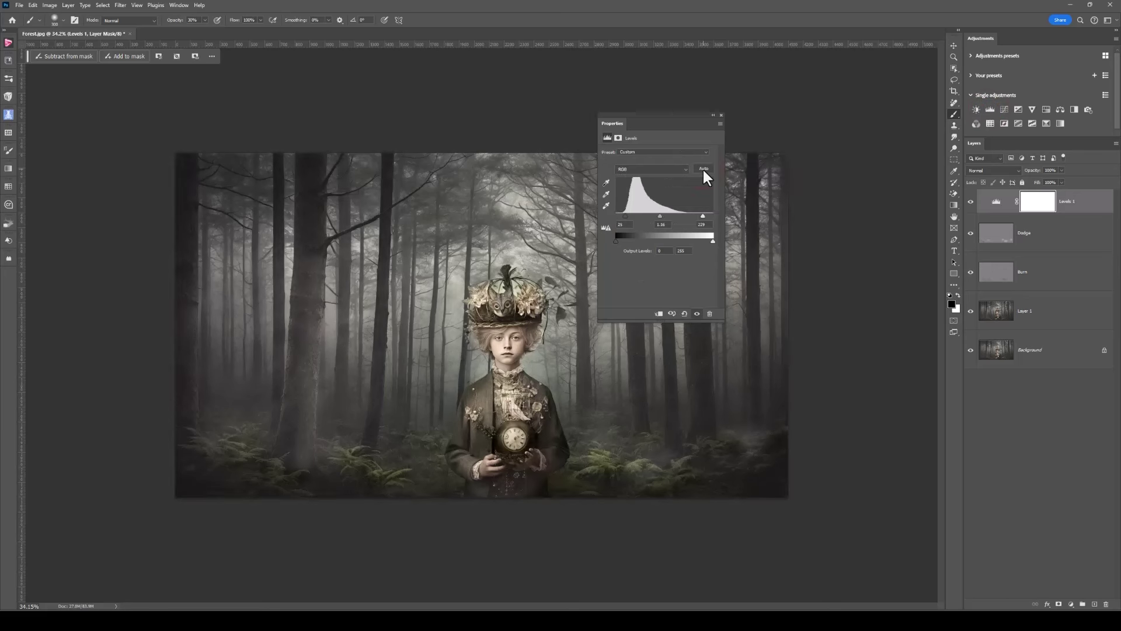
click(721, 115)
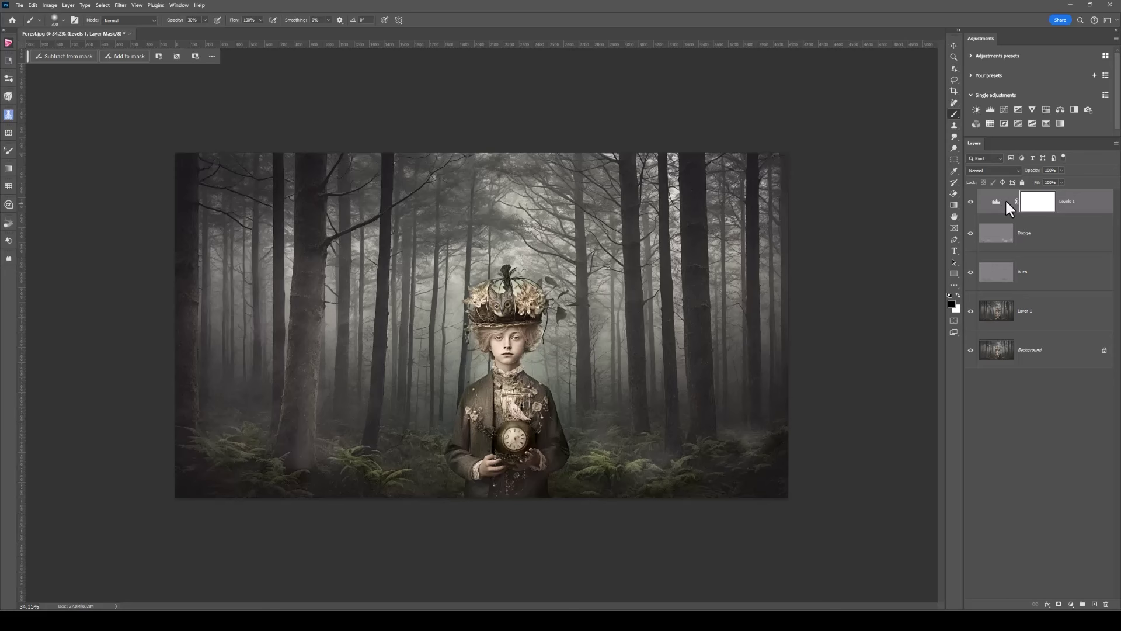
Delete the Dodge layer and make Levels 1 the active layer
click(997, 234)
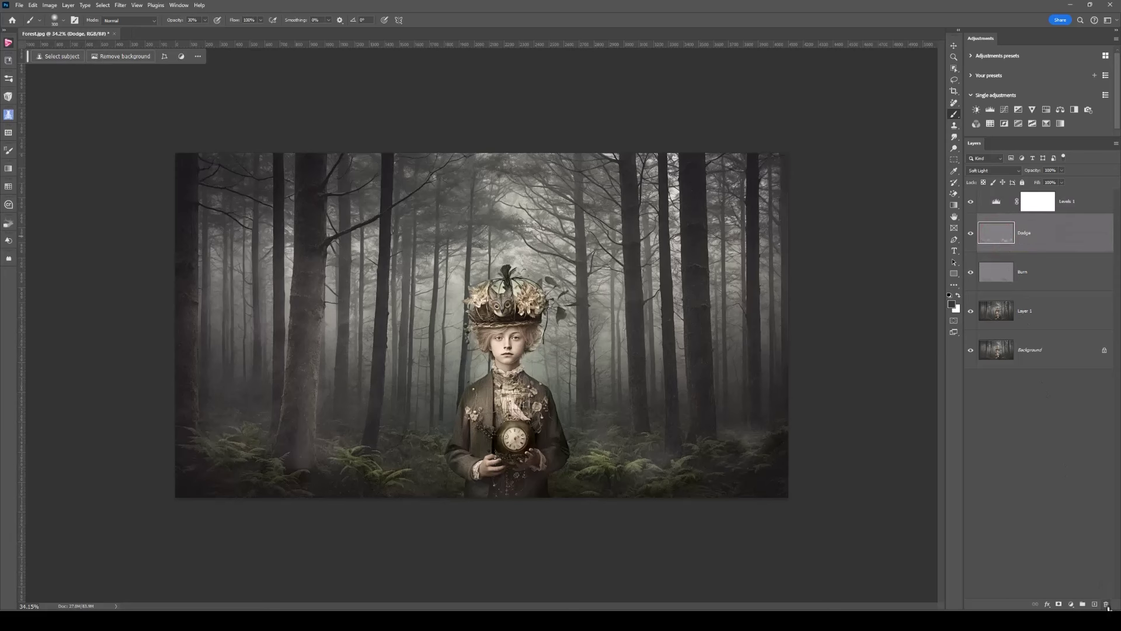
click(1106, 605)
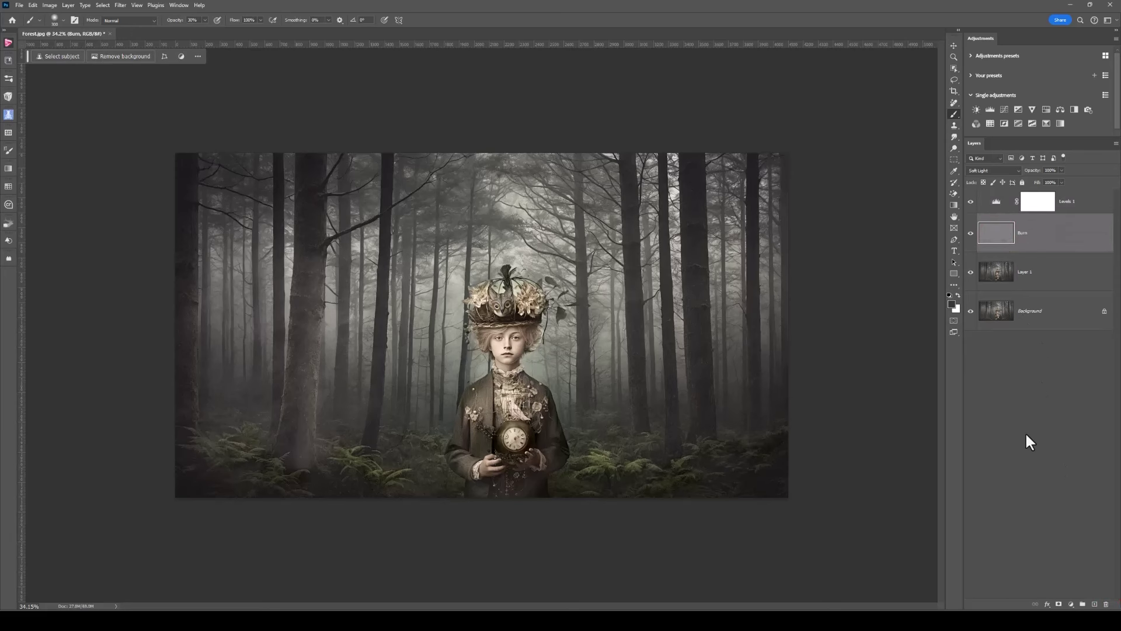
key(alt+bracketright)
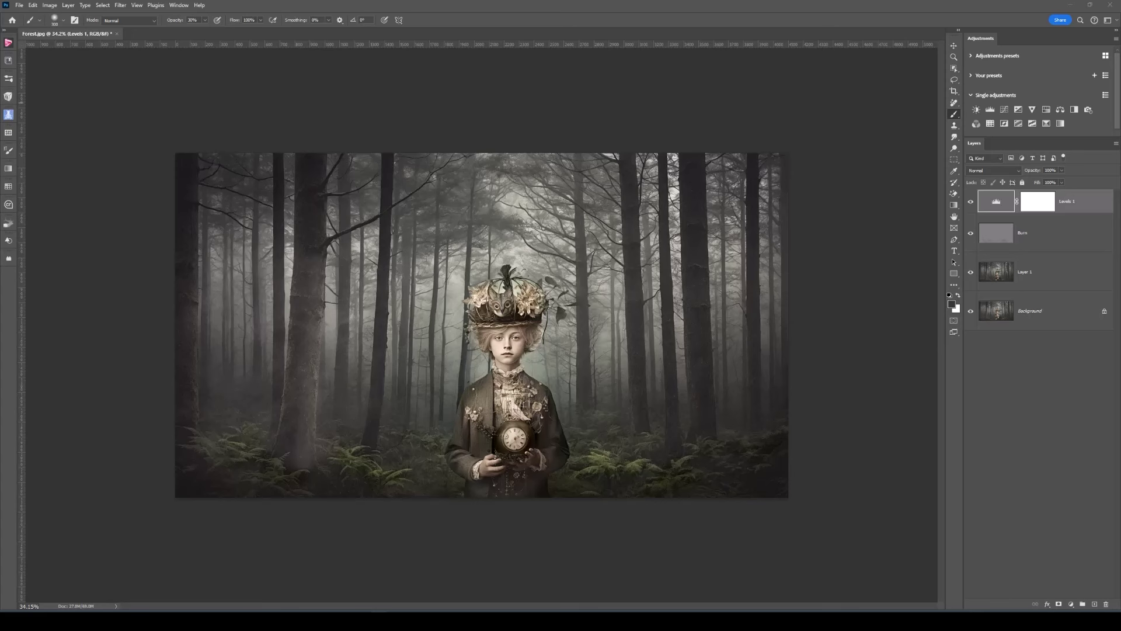
key(ctrl+shift+alt+e)
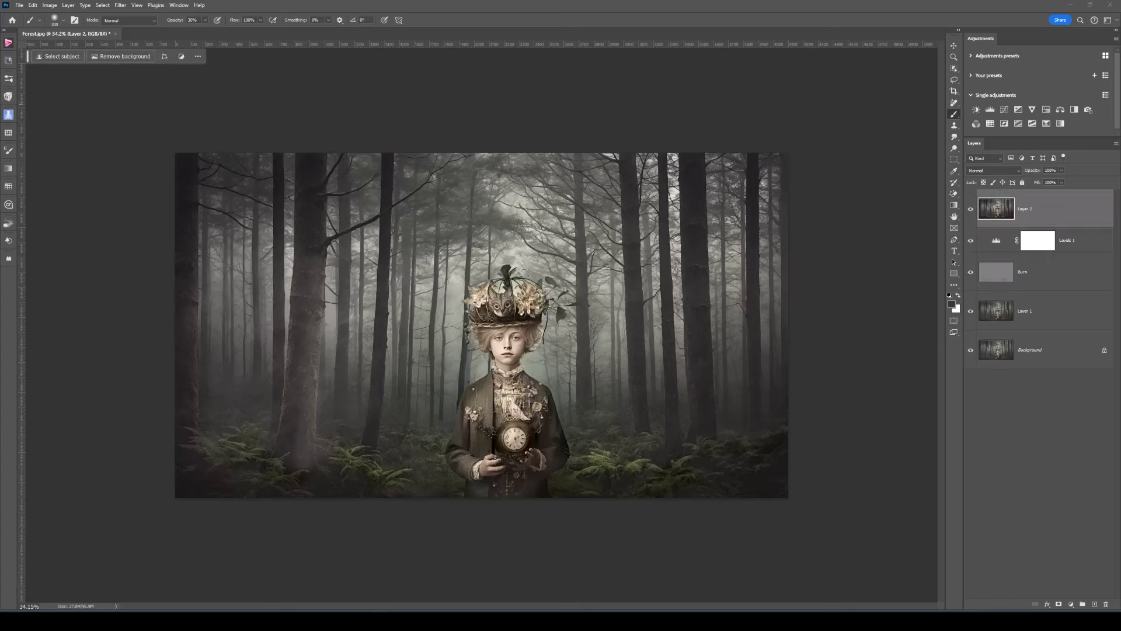
click(996, 271)
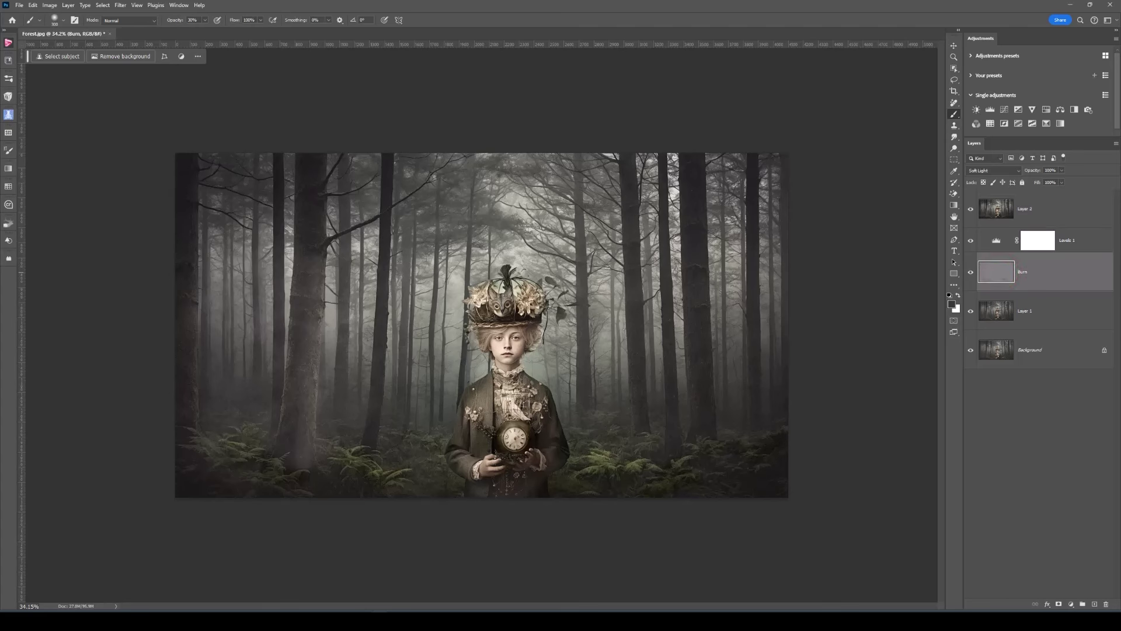
click(971, 272)
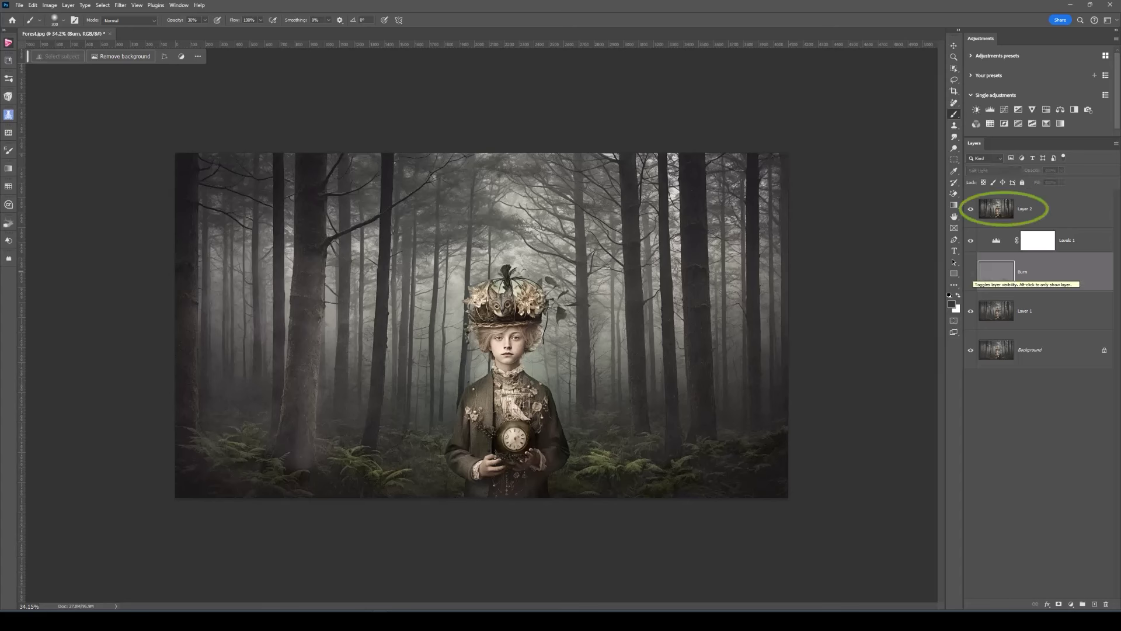
click(971, 271)
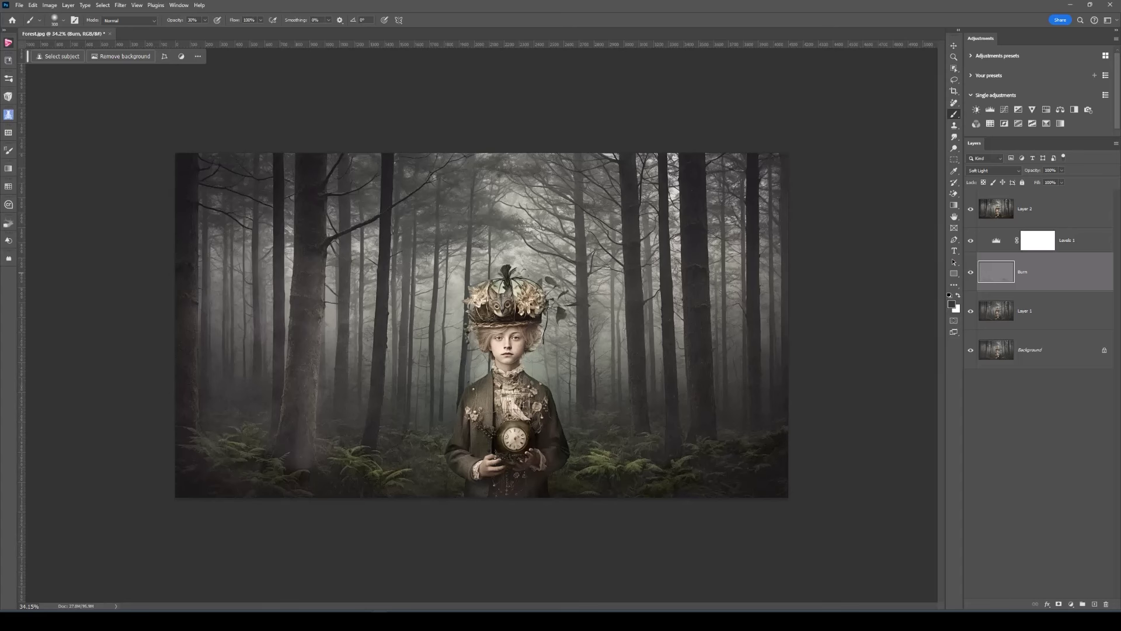
click(995, 208)
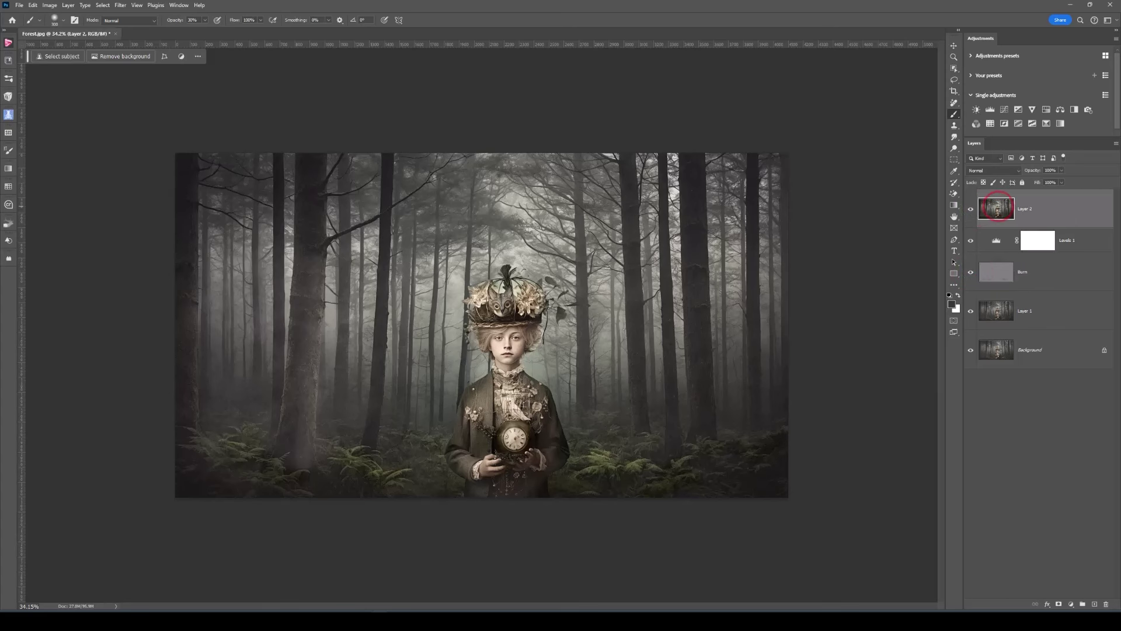
click(1105, 603)
click(992, 202)
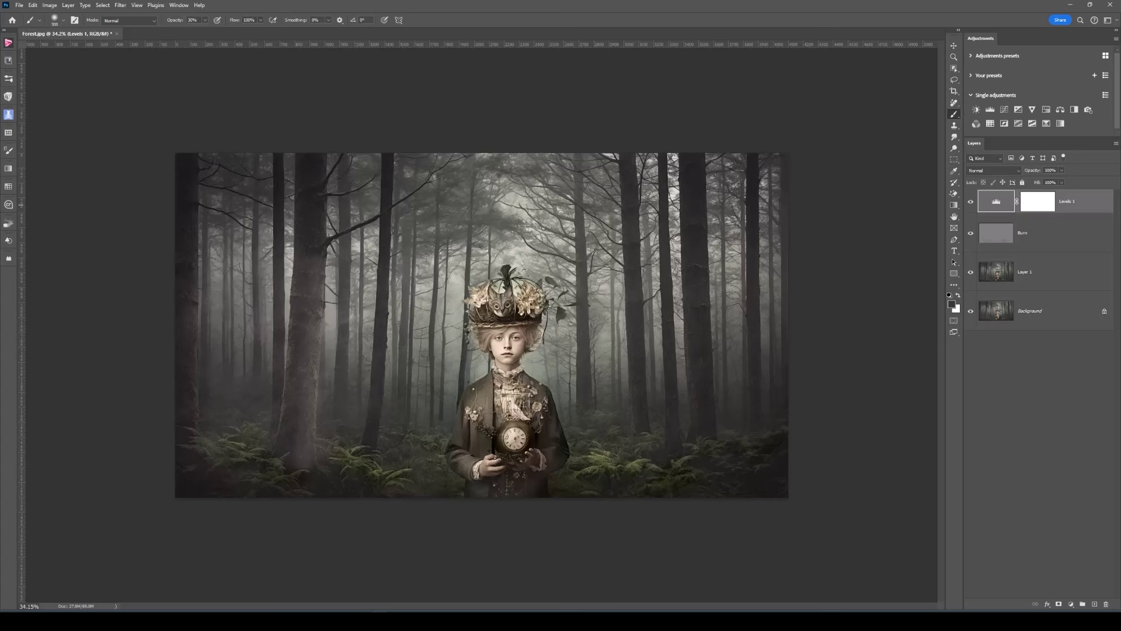
key(ctrl+alt+shift+e)
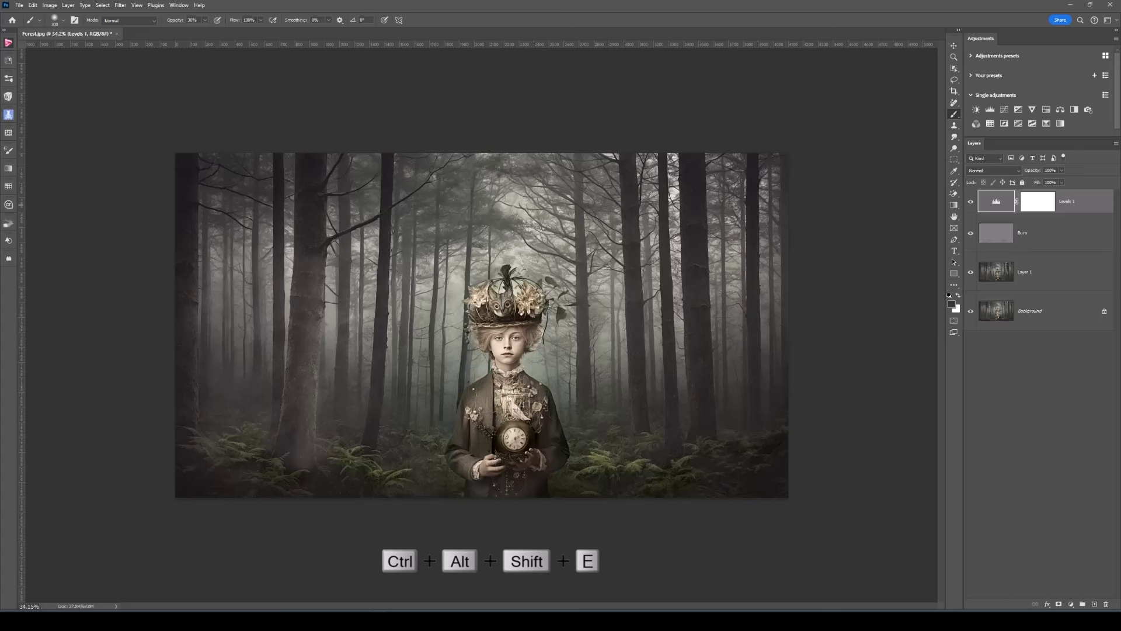